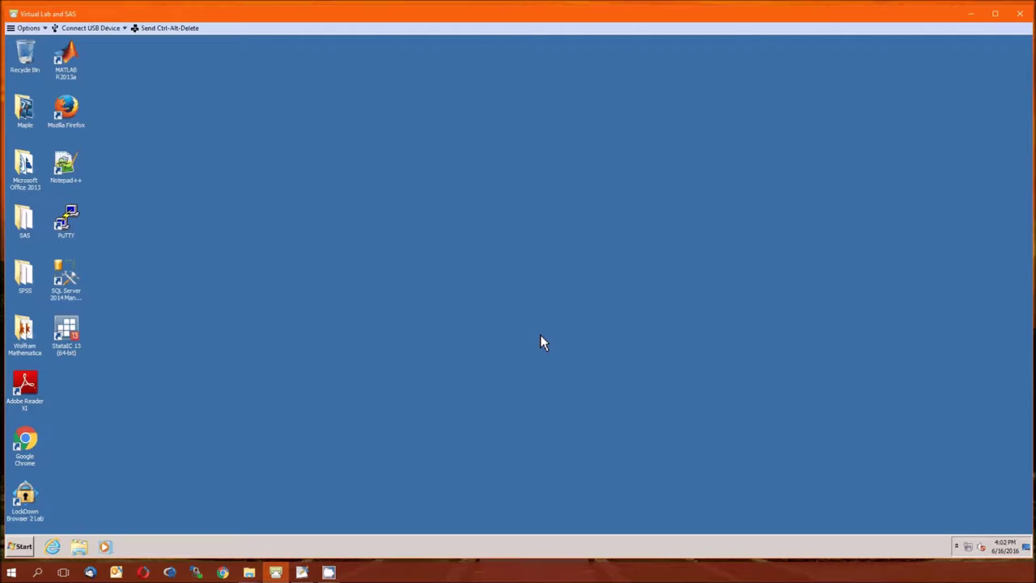
# Launch SAS 9.4 (English) from the SAS folder on the desktop and maximize its window.
pyautogui.doubleClick(22, 222)
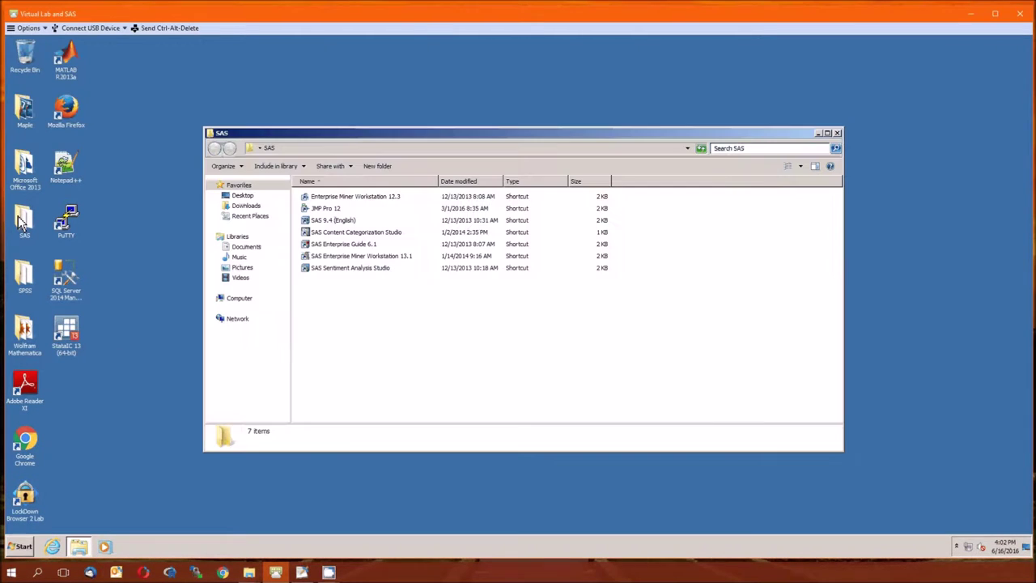
pyautogui.doubleClick(341, 220)
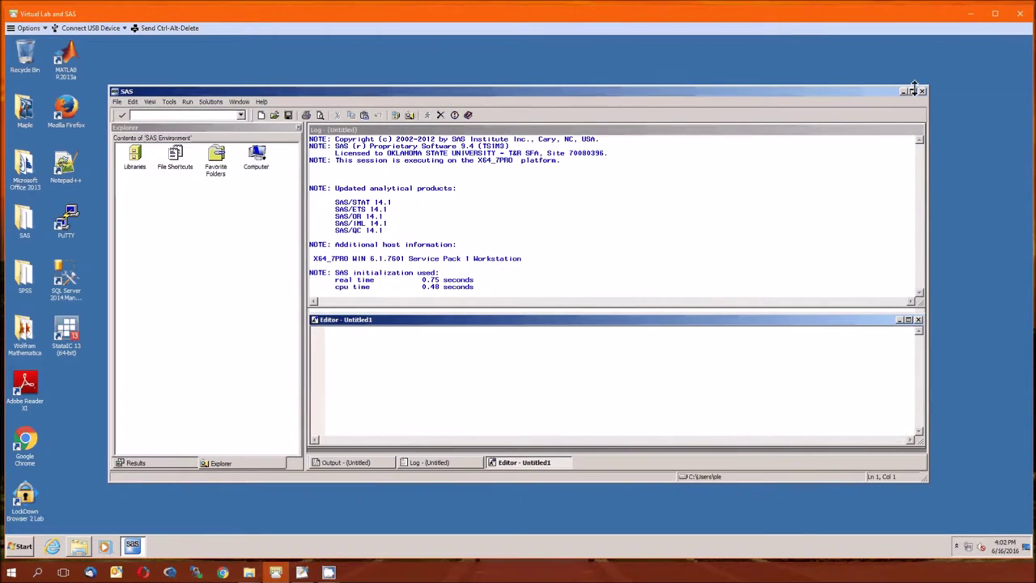
pyautogui.click(911, 91)
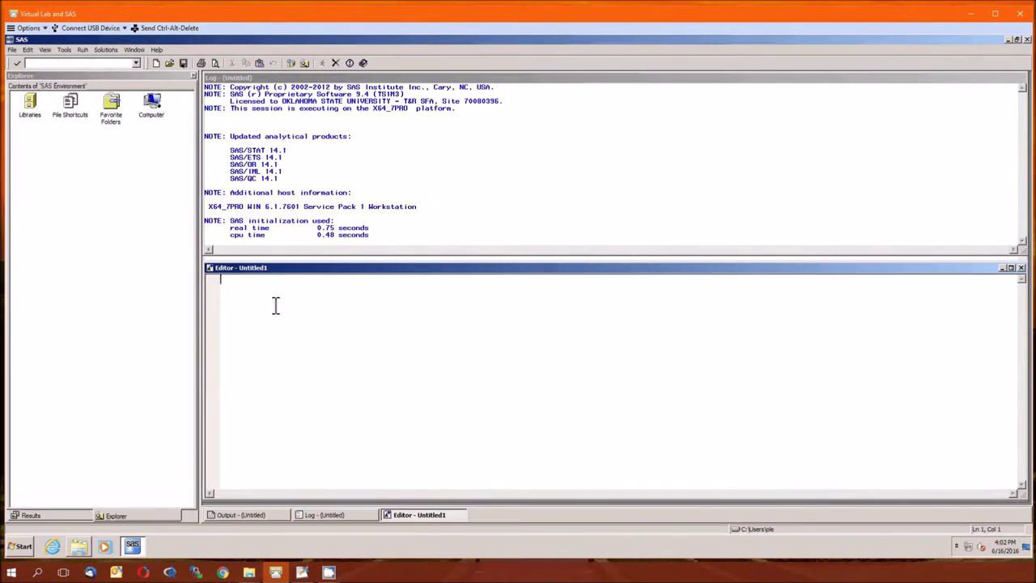
pyautogui.click(65, 51)
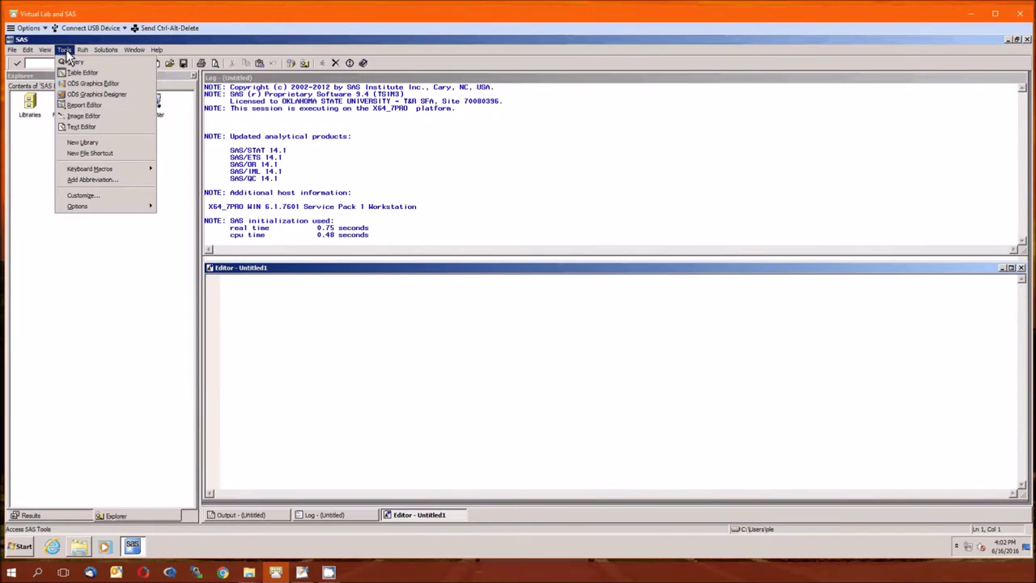
pyautogui.click(81, 195)
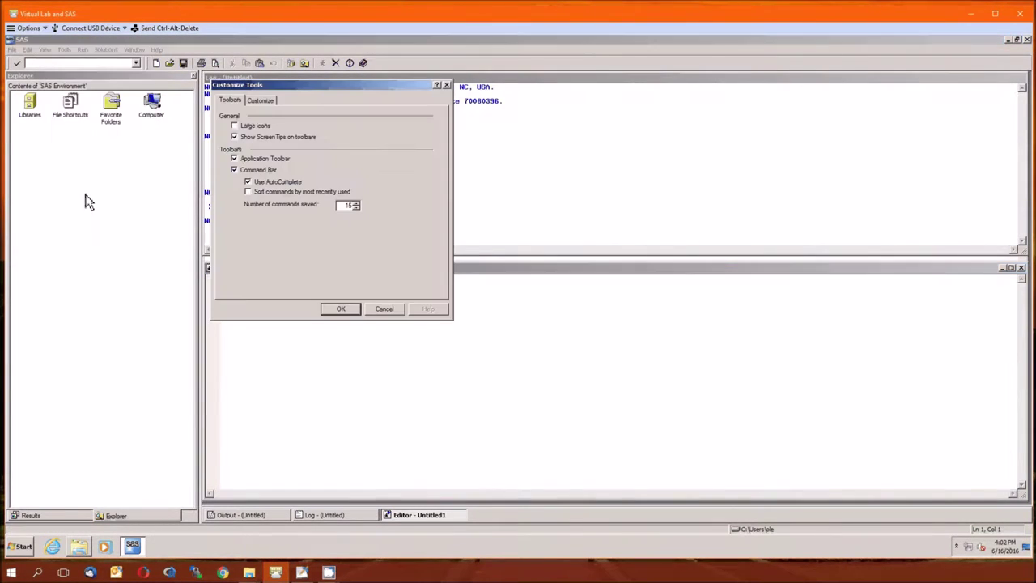
pyautogui.click(340, 308)
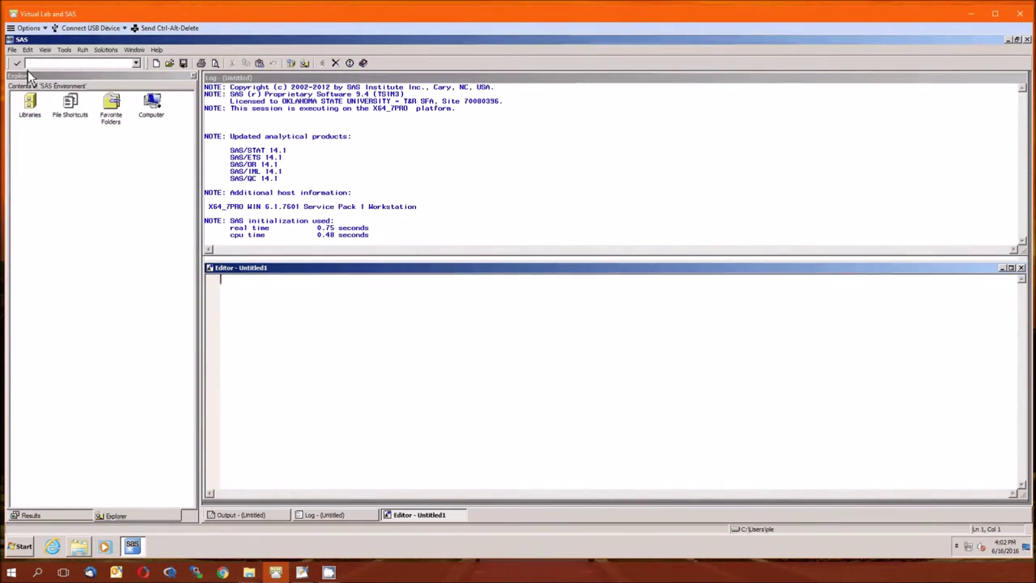
# Set the Enhanced Editor's font size to 16 for SAS program files.
pyautogui.click(64, 50)
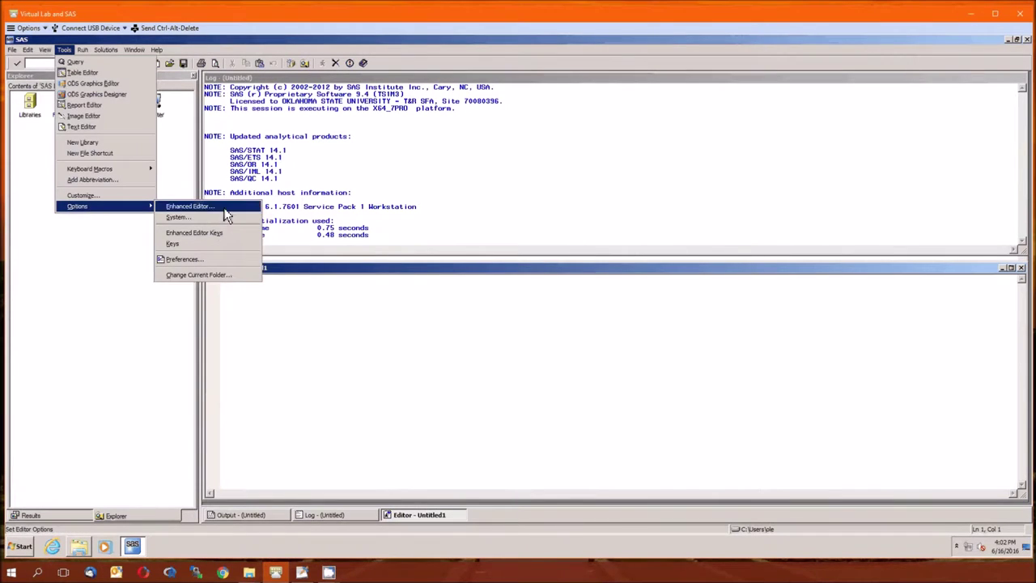
pyautogui.click(225, 209)
pyautogui.click(433, 170)
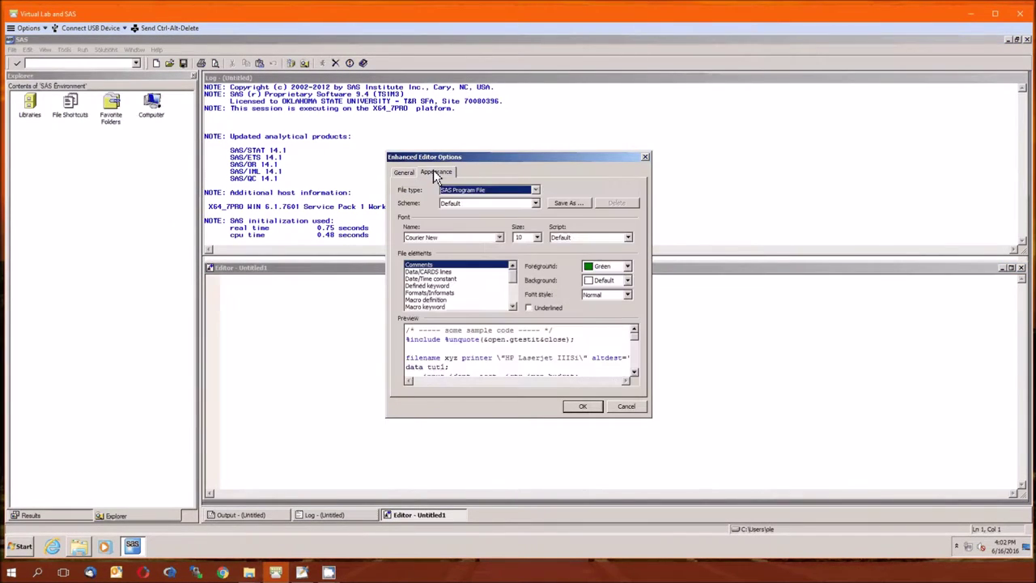
pyautogui.click(537, 237)
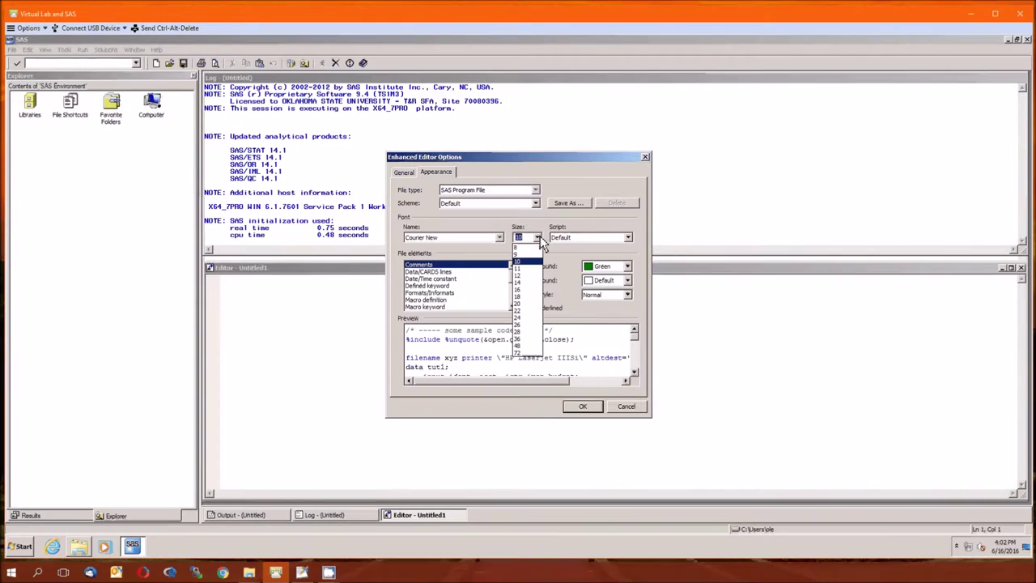
pyautogui.click(524, 289)
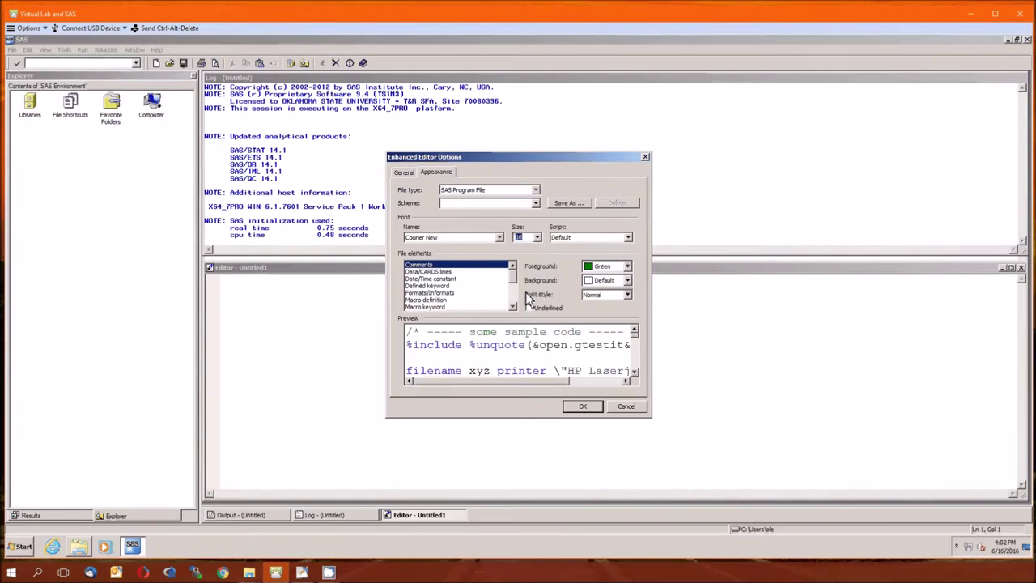
pyautogui.click(581, 407)
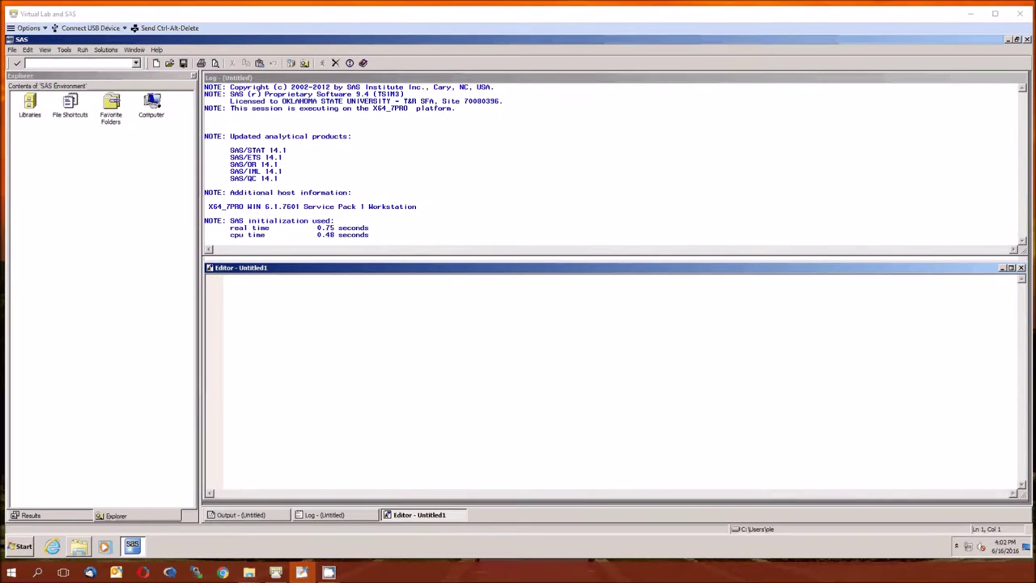
# Begin the program in the empty editor with the statement "DATA dt116;", leaving a blank line above it.
pyautogui.click(518, 305)
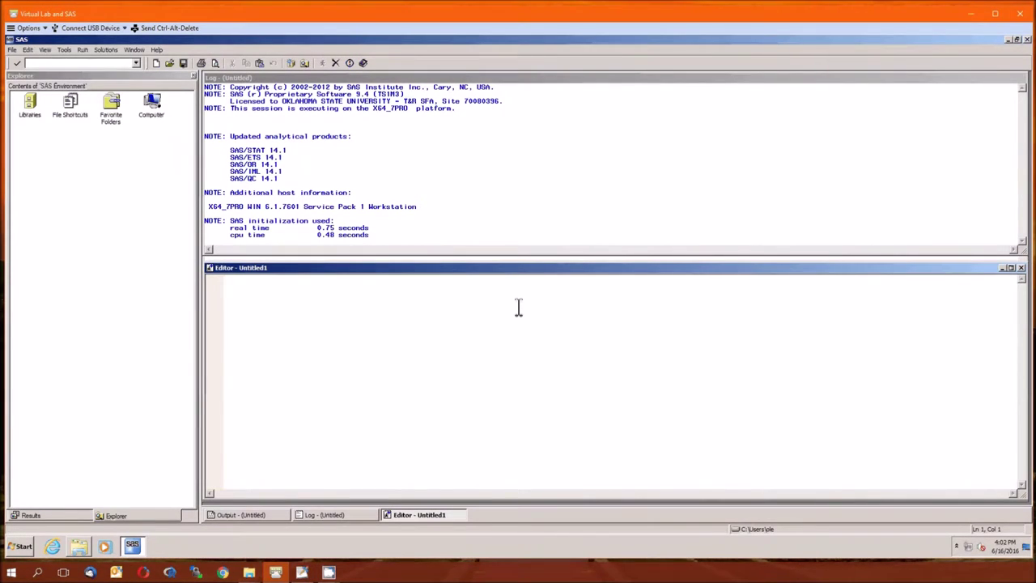
pyautogui.press('Return')
pyautogui.press('Return')
pyautogui.press('Up')
pyautogui.press('Up')
pyautogui.press('Down')
pyautogui.press('Down')
pyautogui.press('Down')
pyautogui.press('Down')
pyautogui.write('DATA dt116;')
pyautogui.press('Return')
# Add the statements "INPUT class pre post ;" and "DATALINES;" below the DATA statement.
pyautogui.write('INPUT ')
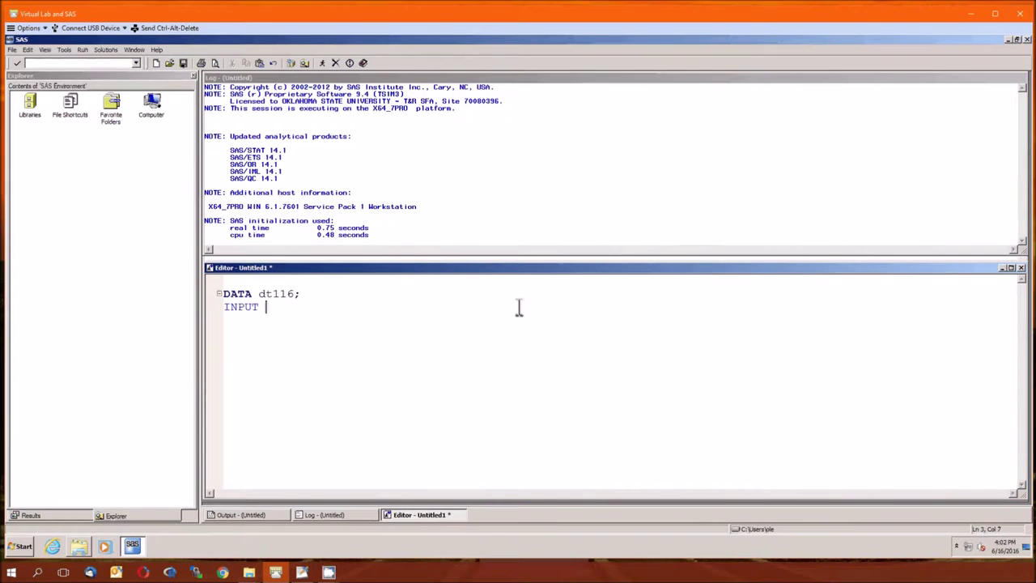
pyautogui.write('class pre post ;')
pyautogui.press('Return')
pyautogui.write('DATALINES;')
pyautogui.press('Return')
pyautogui.press('Return')
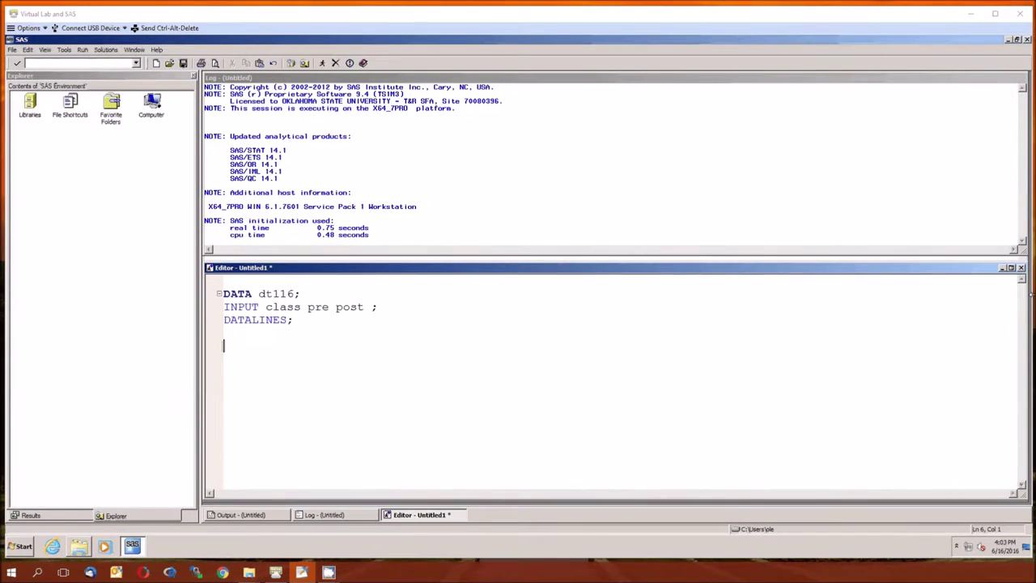
# Paste the copied class, pre and post data rows beneath the DATALINES statement.
pyautogui.click(241, 351)
pyautogui.hotkey('ctrl', 'v')
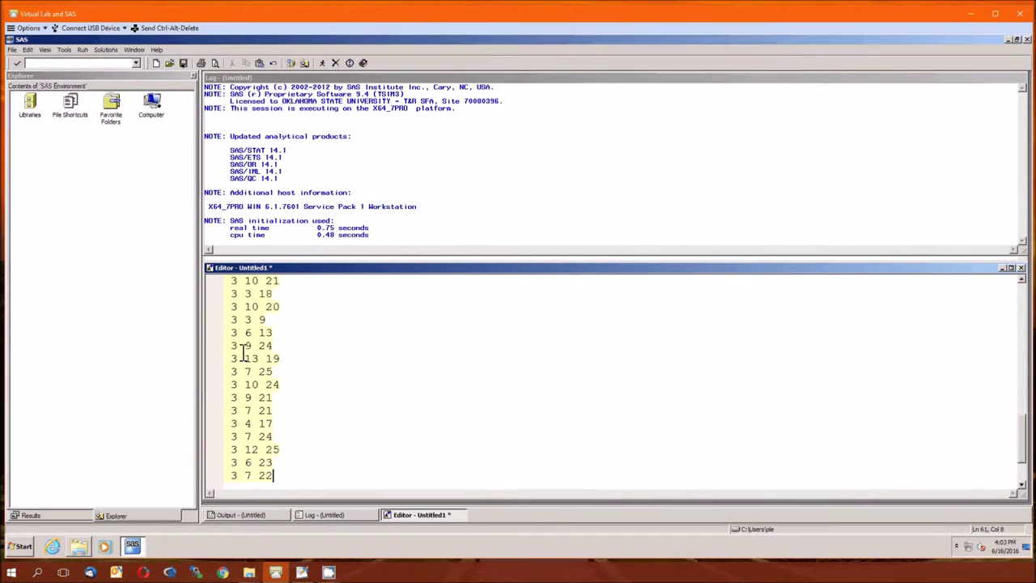
pyautogui.scroll(12, 376, 407)
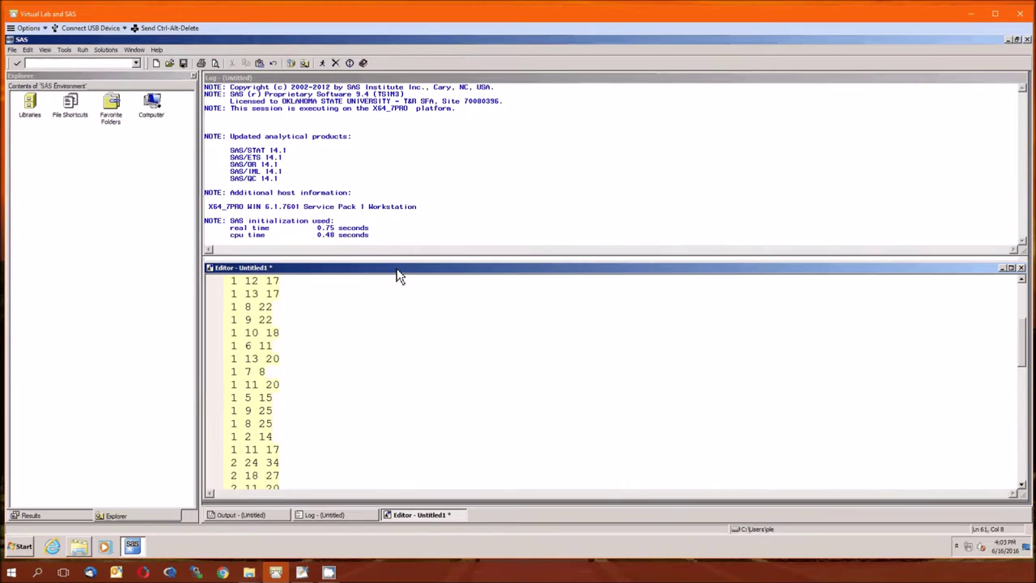
# Enlarge the editor pane upward over the log and delete the blank line between DATALINES and the first data row.
pyautogui.moveTo(401, 231); pyautogui.dragTo(407, 166)
pyautogui.scroll(4, 307, 334)
pyautogui.click(321, 235)
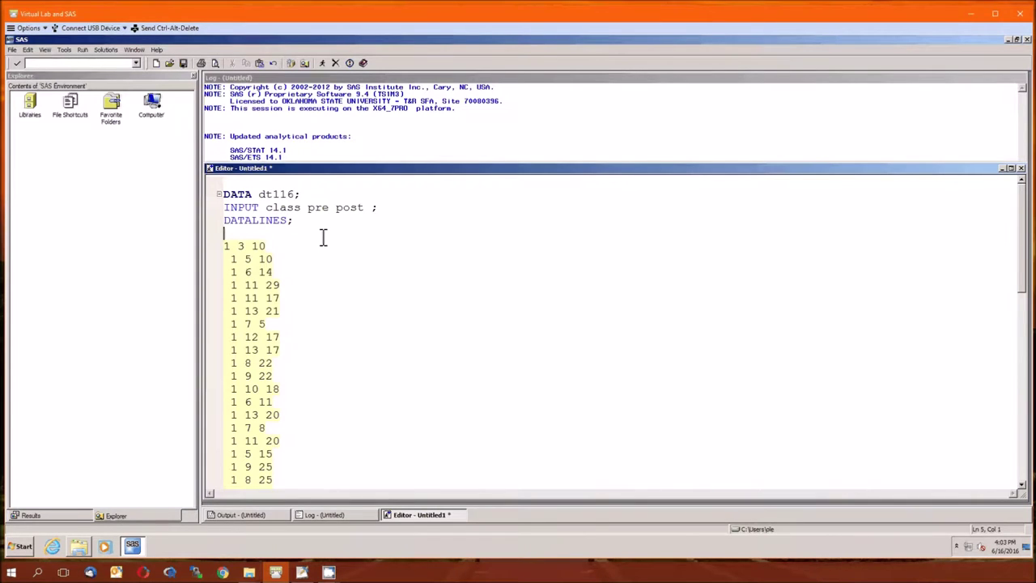
pyautogui.press('Delete')
# Close the data block with a semicolon on its own line after the last data row, "3 7 22".
pyautogui.press('Down')
pyautogui.press('Down')
pyautogui.press('Down')
pyautogui.press('Down')
pyautogui.press('Down')
pyautogui.press('Down')
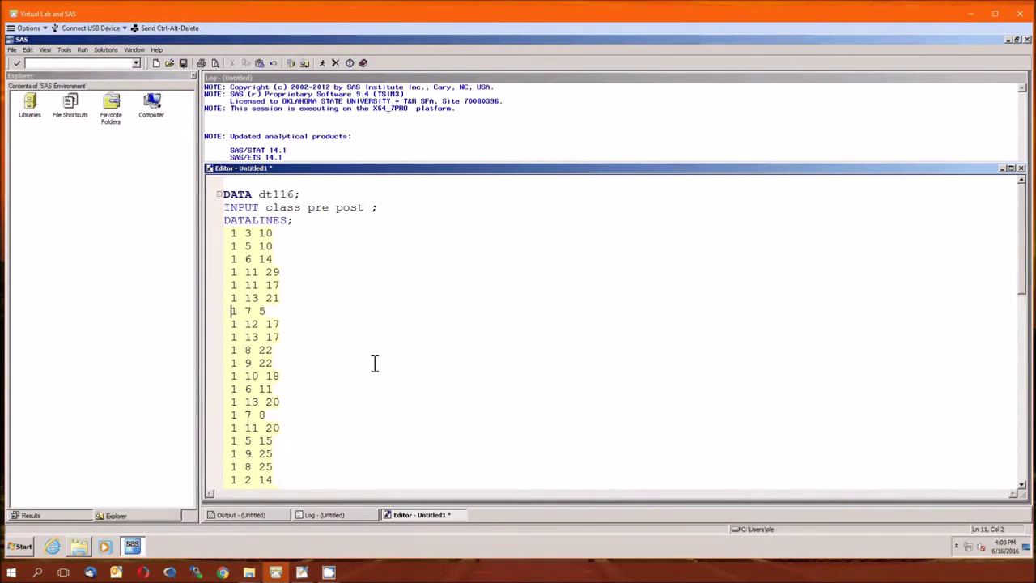
pyautogui.scroll(-2, 375, 363)
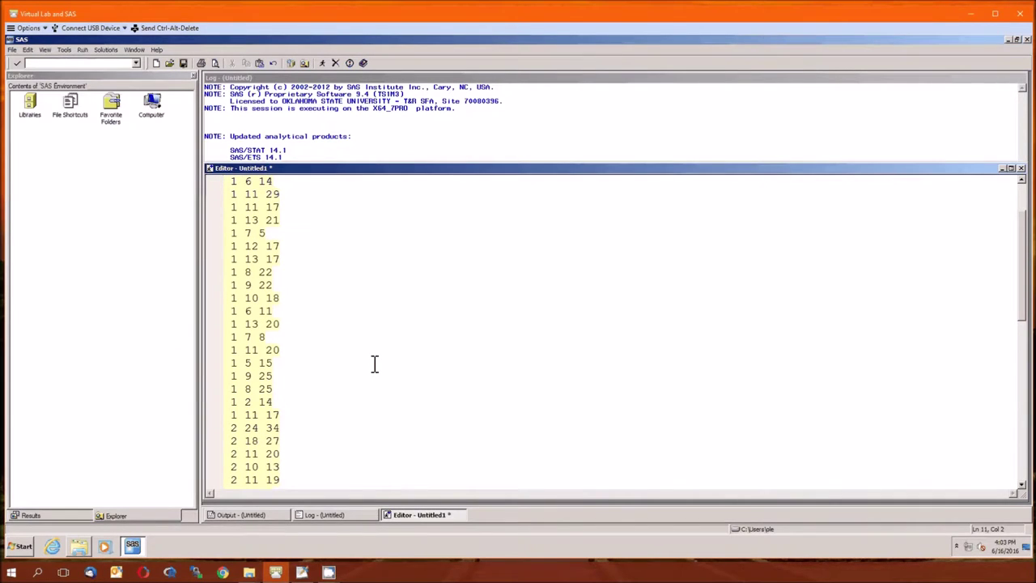
pyautogui.scroll(-12, 375, 363)
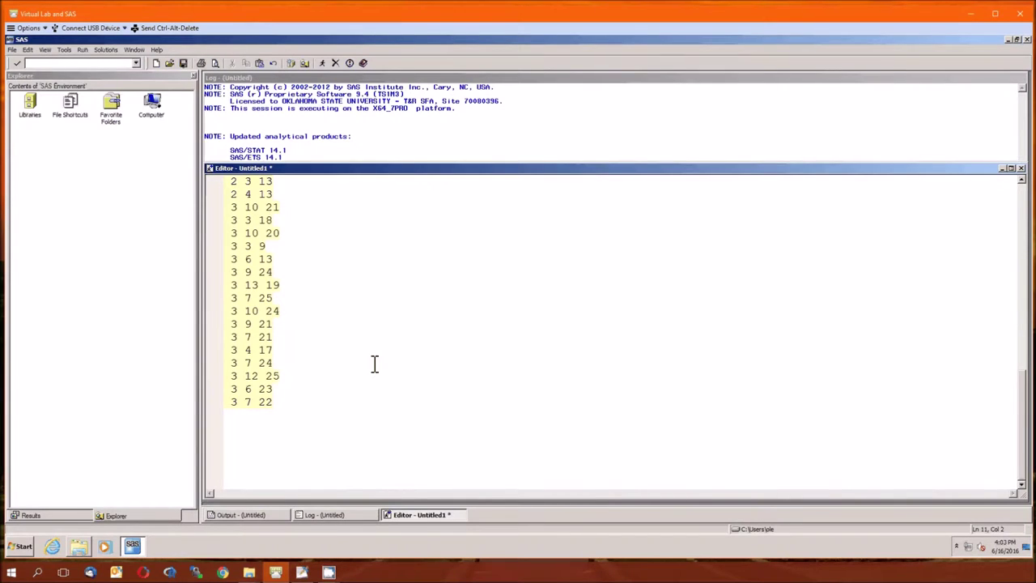
pyautogui.click(256, 417)
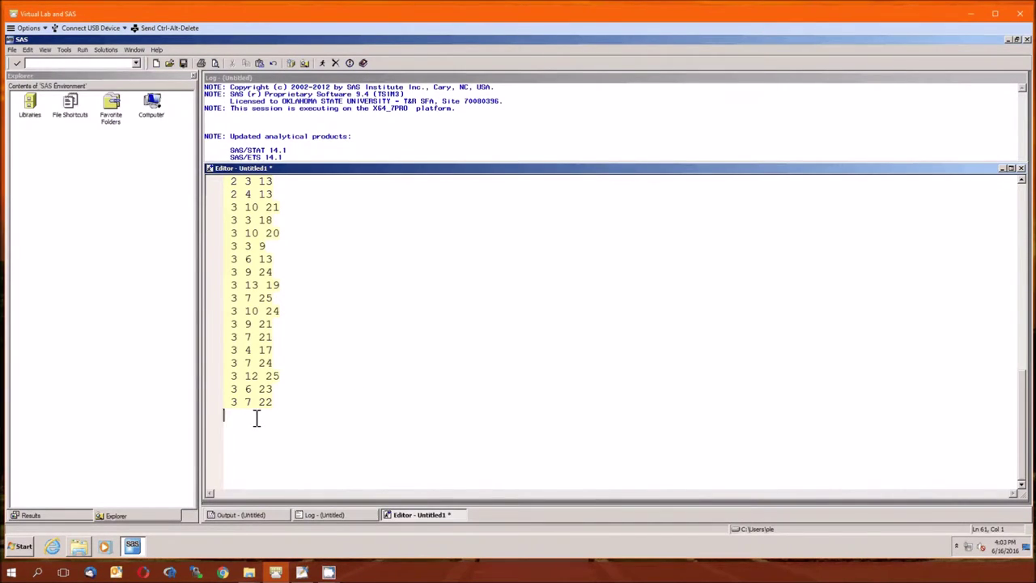
pyautogui.write(';')
pyautogui.press('Return')
pyautogui.press('Return')
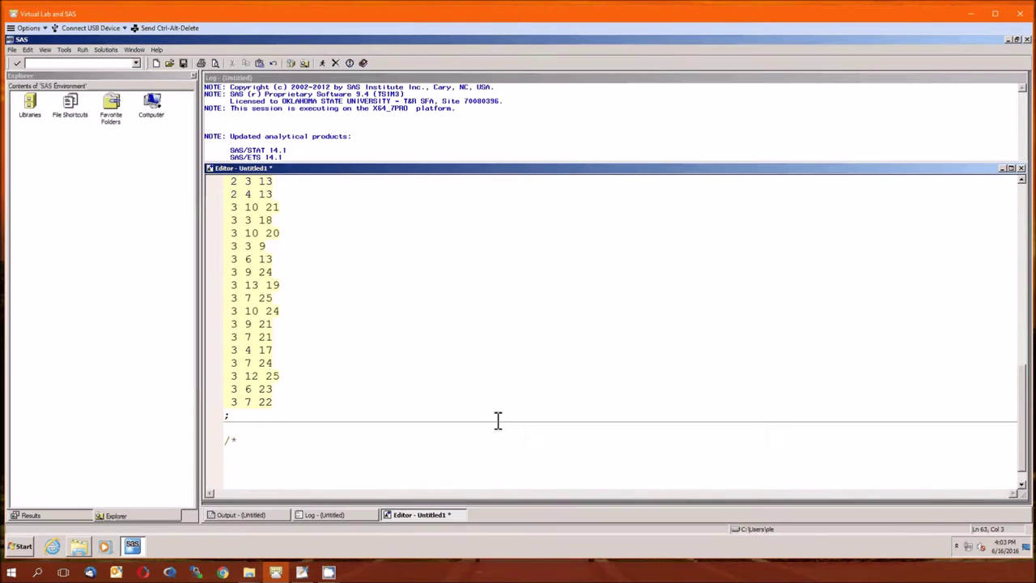
# Write "PROC UNIVARIATE data=dt116;" followed by "RUN;" and "QUIT;" after the data block, and submit the program.
pyautogui.write('PROC UNV')
pyautogui.press('BackSpace')
pyautogui.write('IVARIATE ')
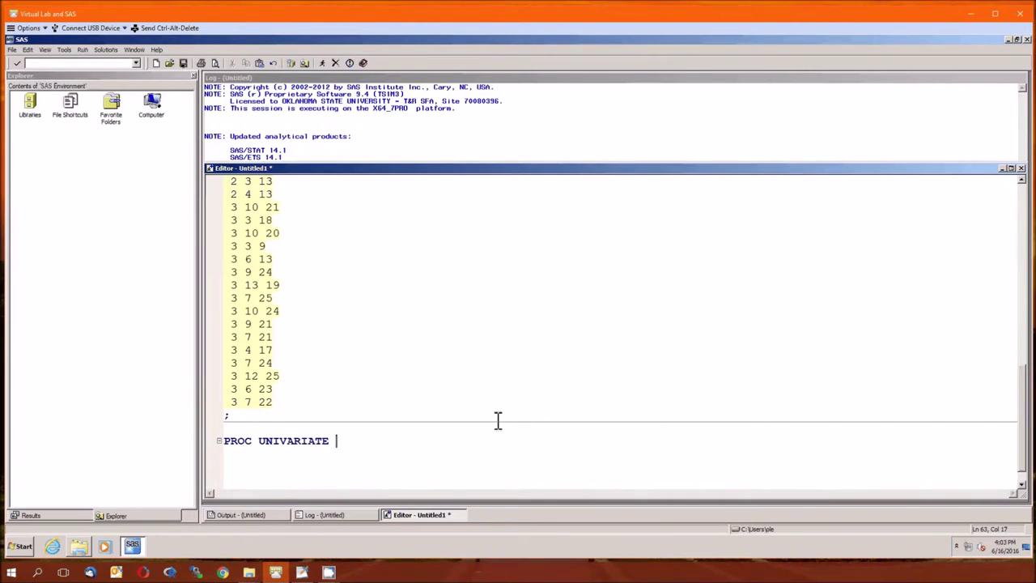
pyautogui.write('data=dt116;')
pyautogui.press('Return')
pyautogui.press('Return')
pyautogui.write('RUN;')
pyautogui.press('Return')
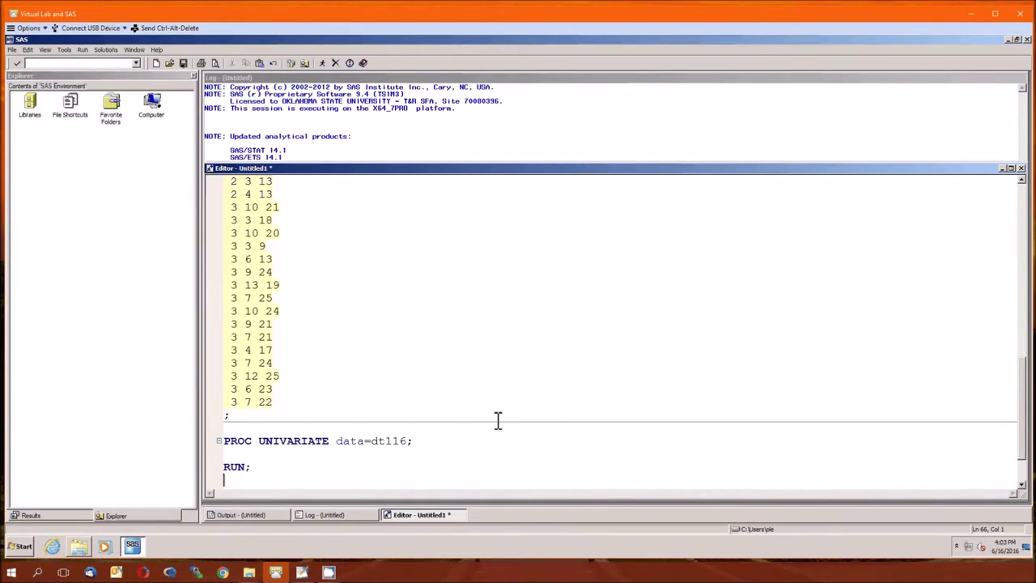
pyautogui.write('QUIT;')
pyautogui.press('F3')
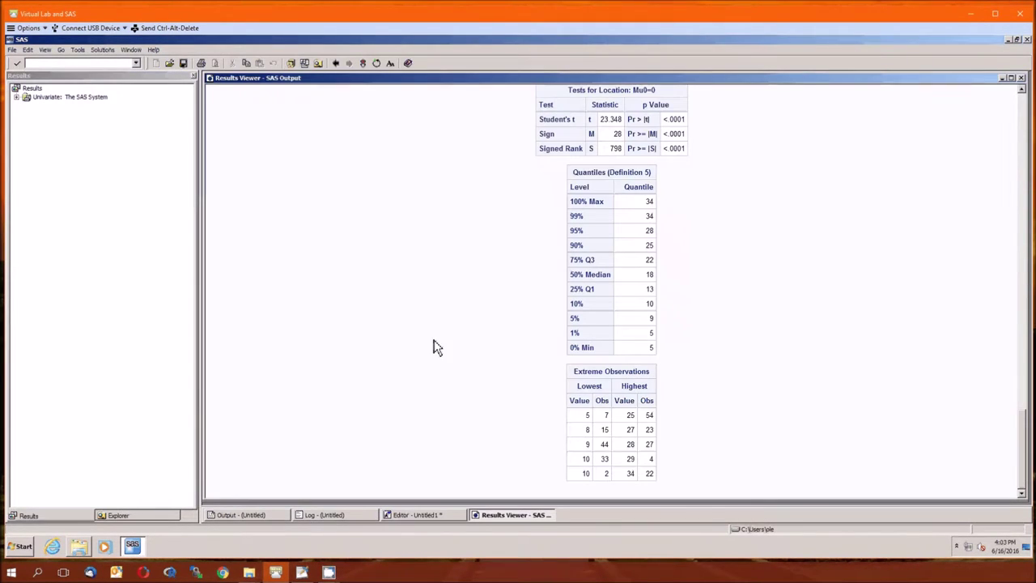
# Examine the enlarged UNIVARIATE output for the variable class, including moments, basic statistical measures, location tests and quantiles.
pyautogui.scroll(-12, 433, 347)
pyautogui.scroll(5, 434, 340)
pyautogui.scroll(8, 436, 334)
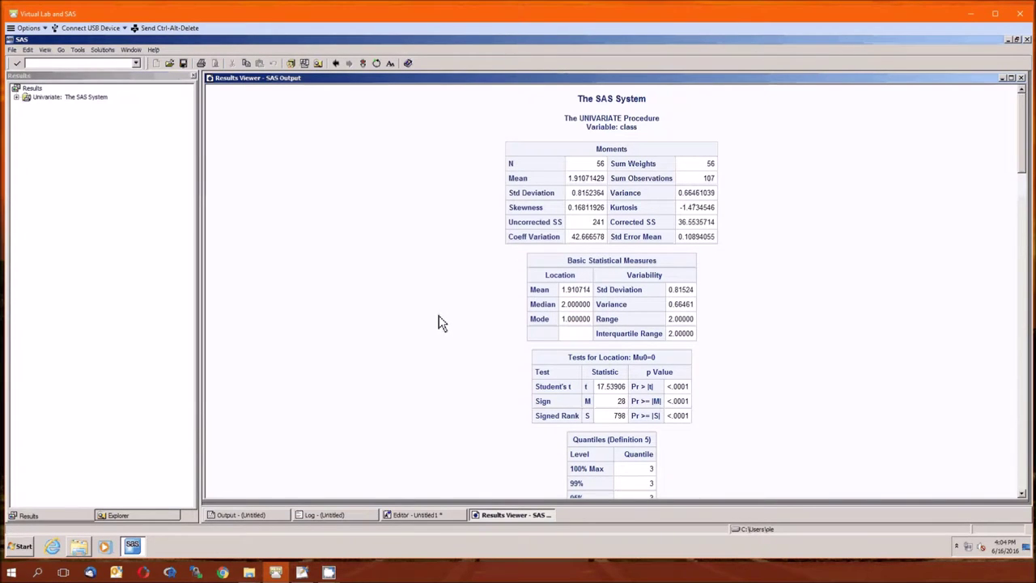
pyautogui.scroll(-2, 441, 322)
pyautogui.scroll(-2, 441, 322)
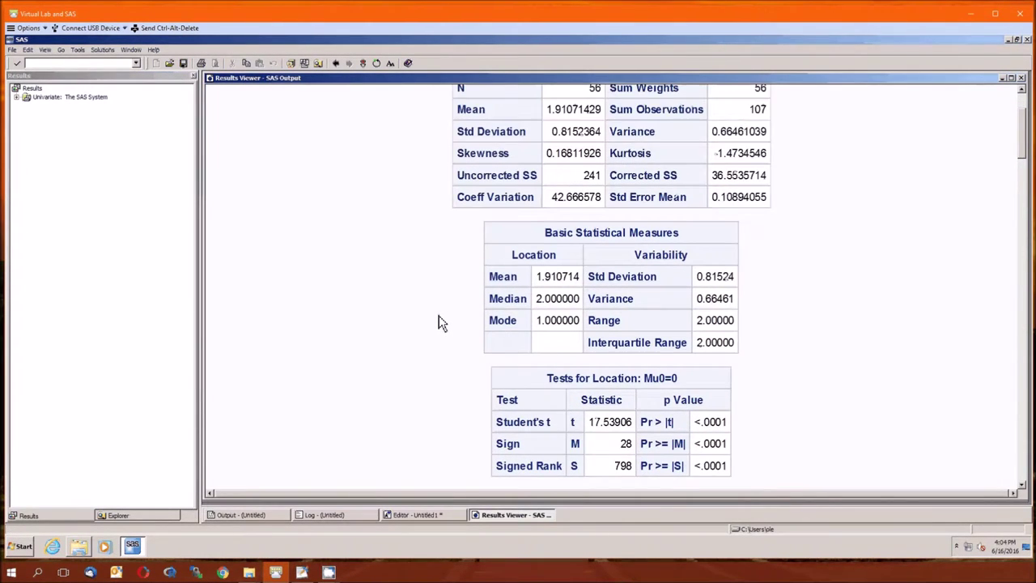
pyautogui.keyDown('ctrl'); pyautogui.scroll(1, 441, 322); pyautogui.keyUp('ctrl')
pyautogui.keyDown('ctrl'); pyautogui.scroll(1, 439, 322); pyautogui.keyUp('ctrl')
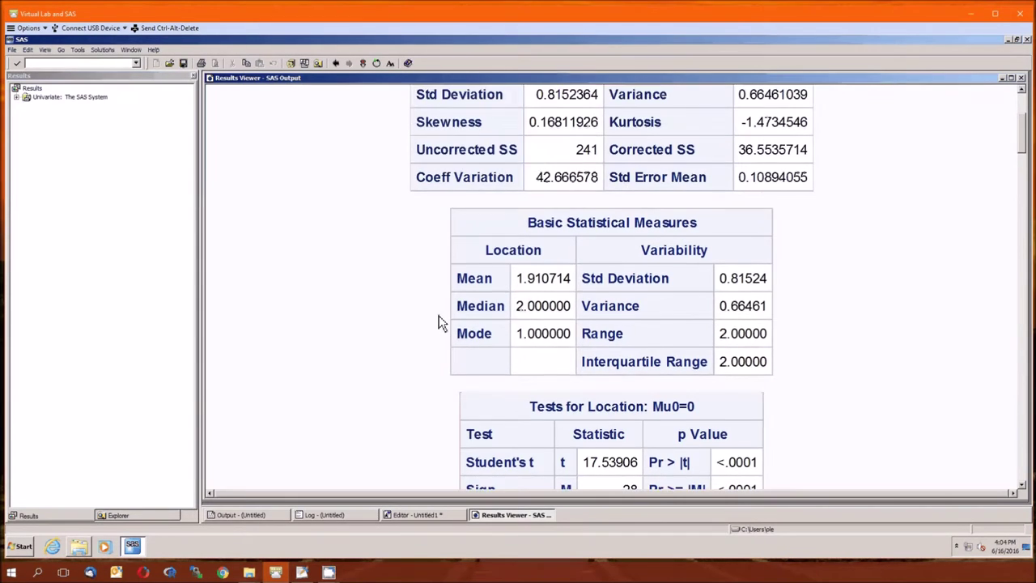
pyautogui.scroll(3, 441, 320)
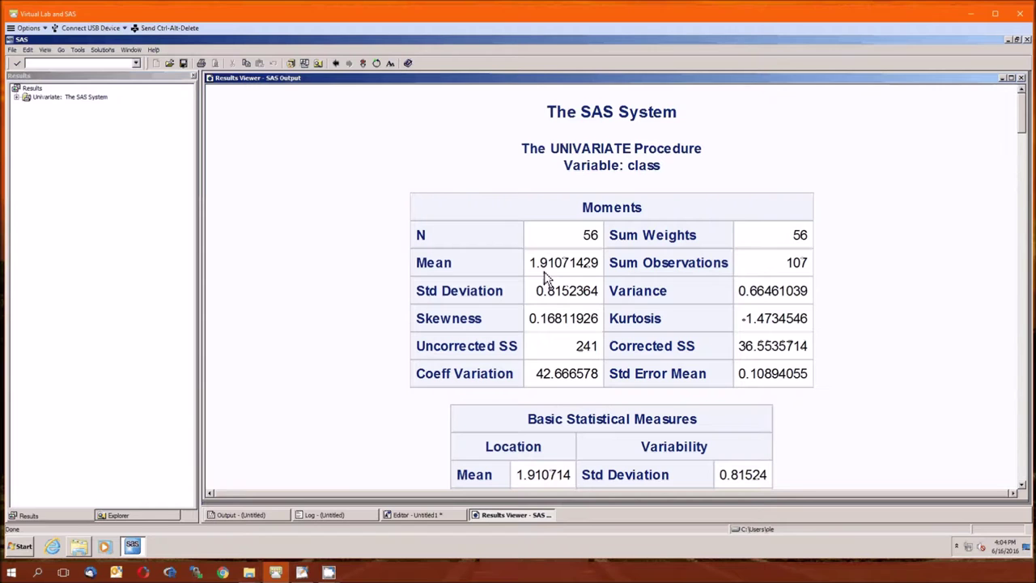
pyautogui.scroll(-3, 333, 336)
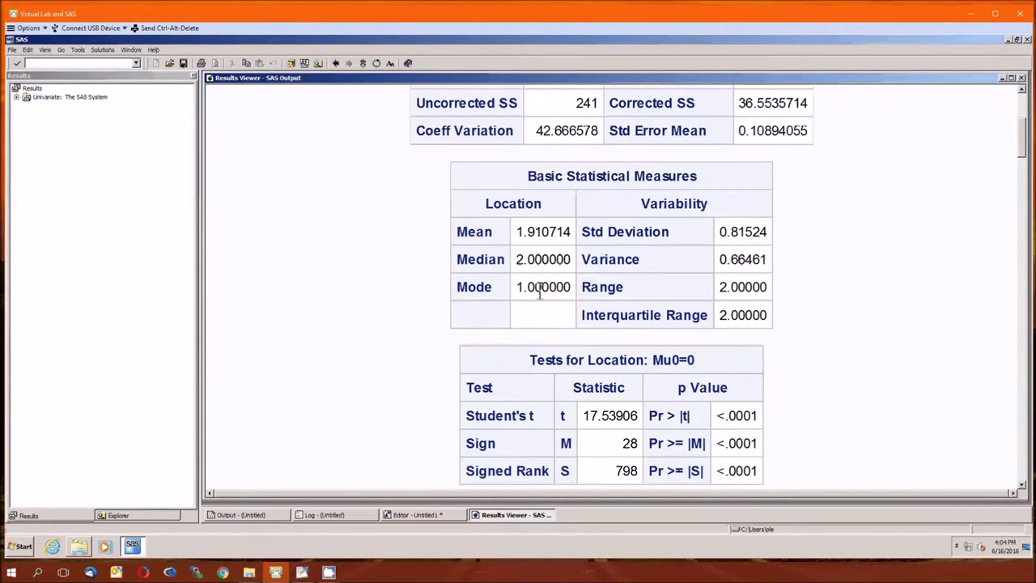
pyautogui.scroll(-4, 377, 329)
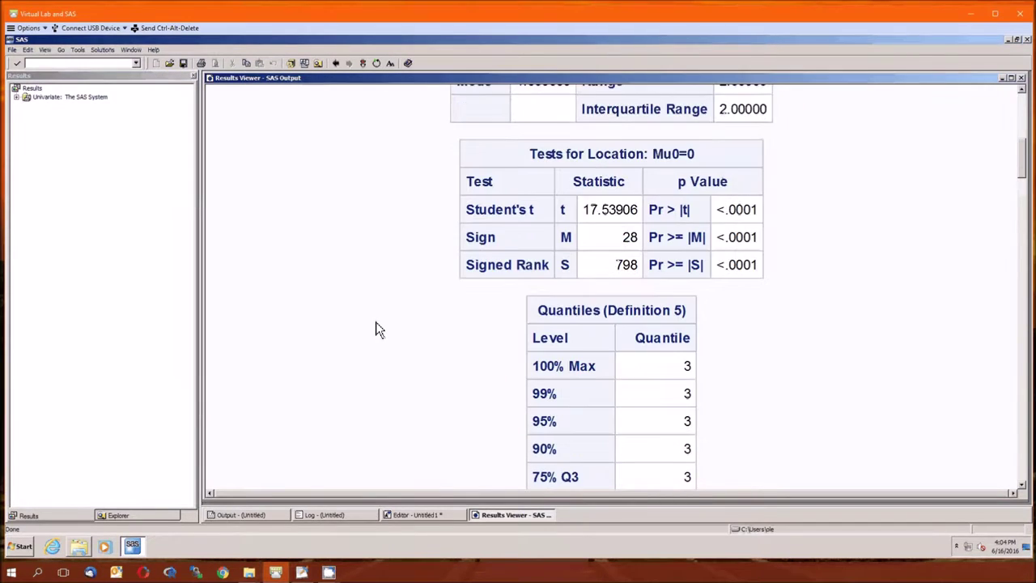
# Examine the UNIVARIATE output for the variable pre, including moments, basic statistical measures and quantiles.
pyautogui.scroll(-8, 378, 330)
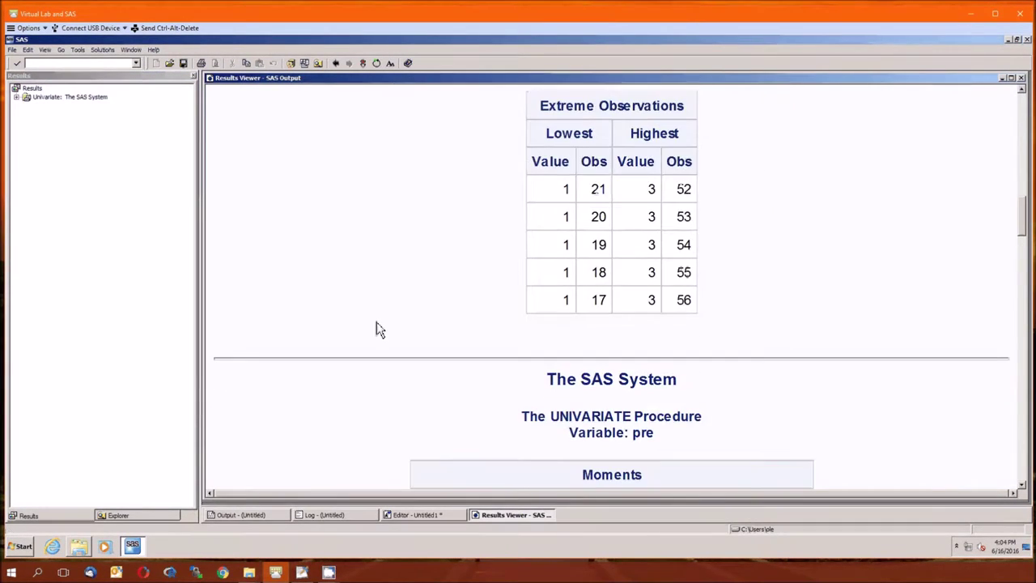
pyautogui.scroll(-3, 377, 329)
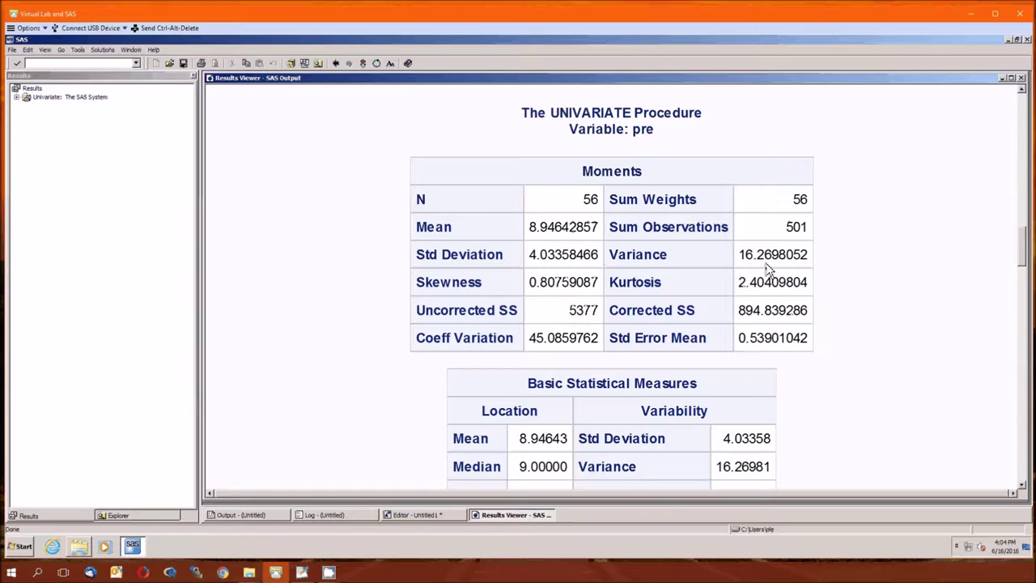
pyautogui.scroll(-5, 769, 271)
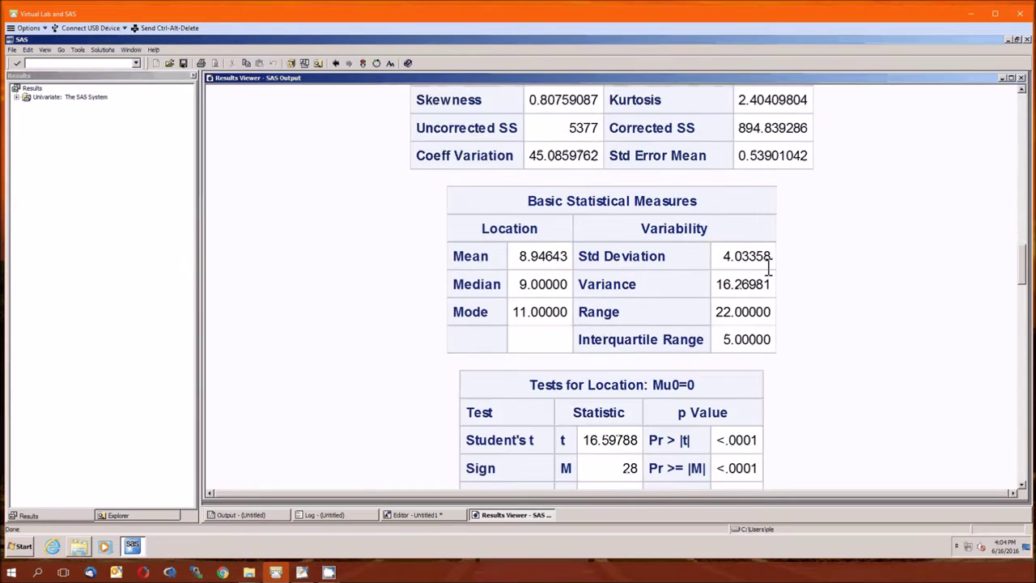
pyautogui.scroll(-10, 769, 271)
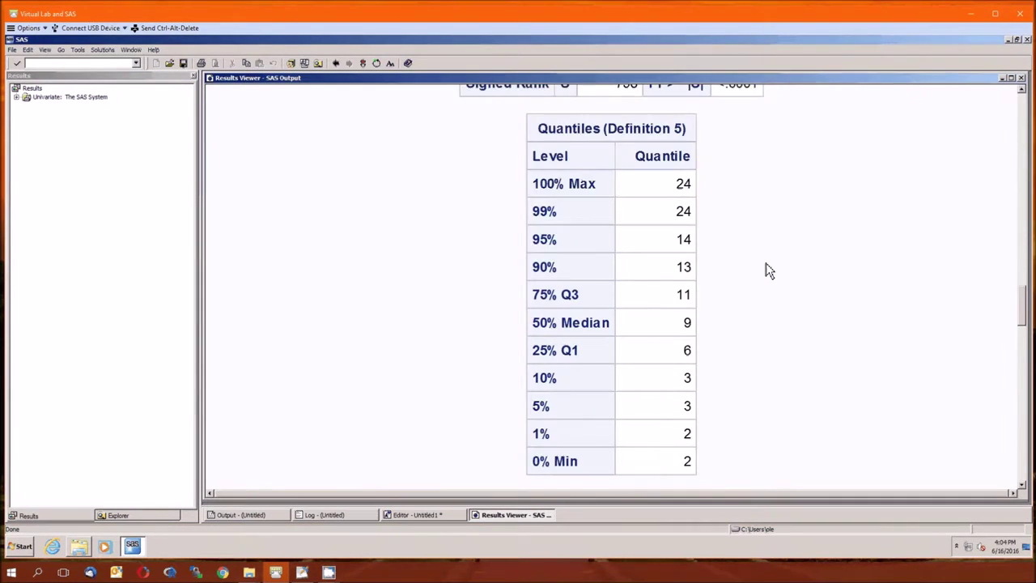
# Examine the UNIVARIATE output for the variable post, including moments, location tests, quantiles and extreme observations.
pyautogui.scroll(-1, 769, 271)
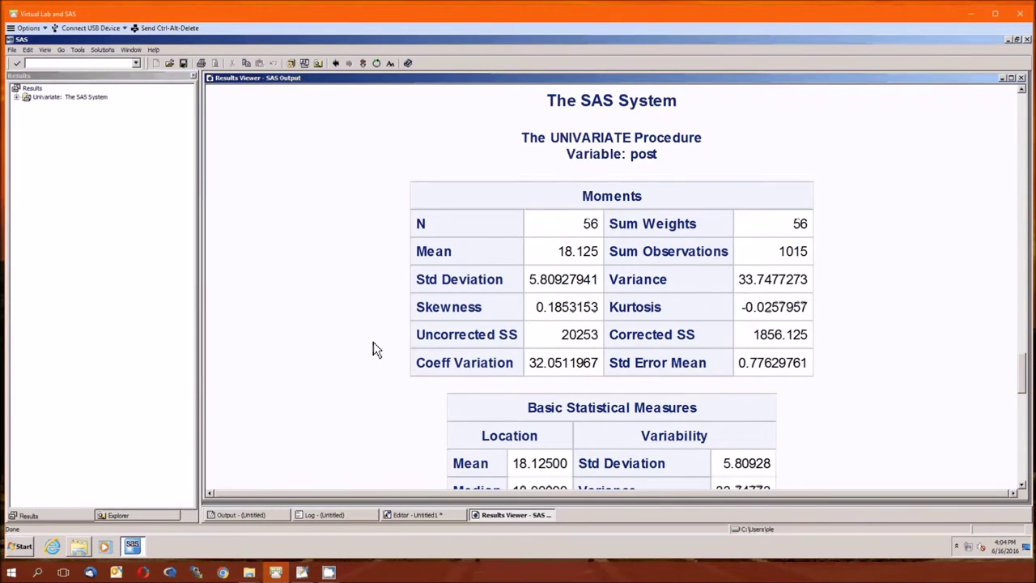
pyautogui.scroll(-3, 373, 350)
pyautogui.scroll(-5, 373, 350)
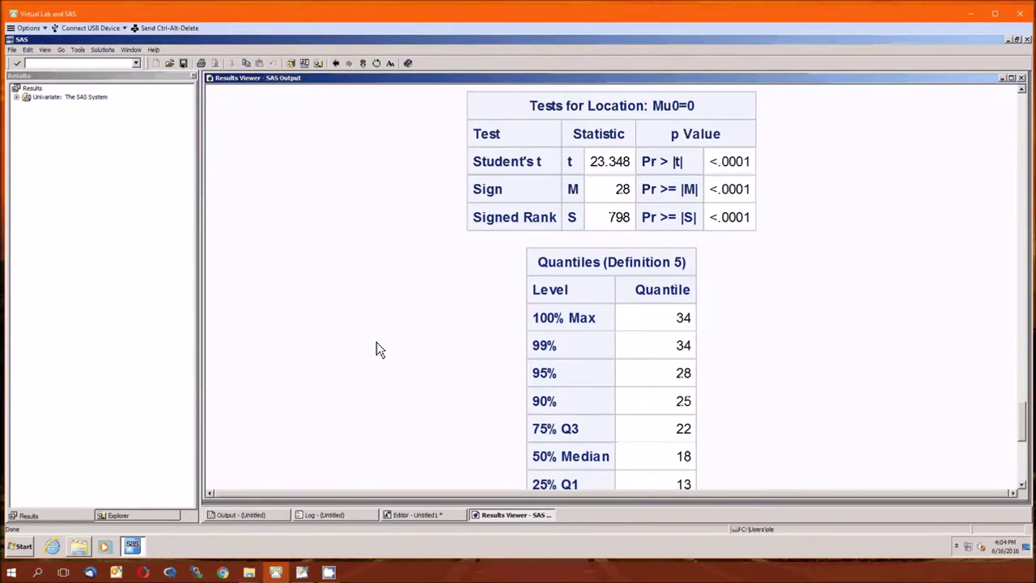
pyautogui.scroll(-5, 378, 348)
pyautogui.scroll(-1, 377, 349)
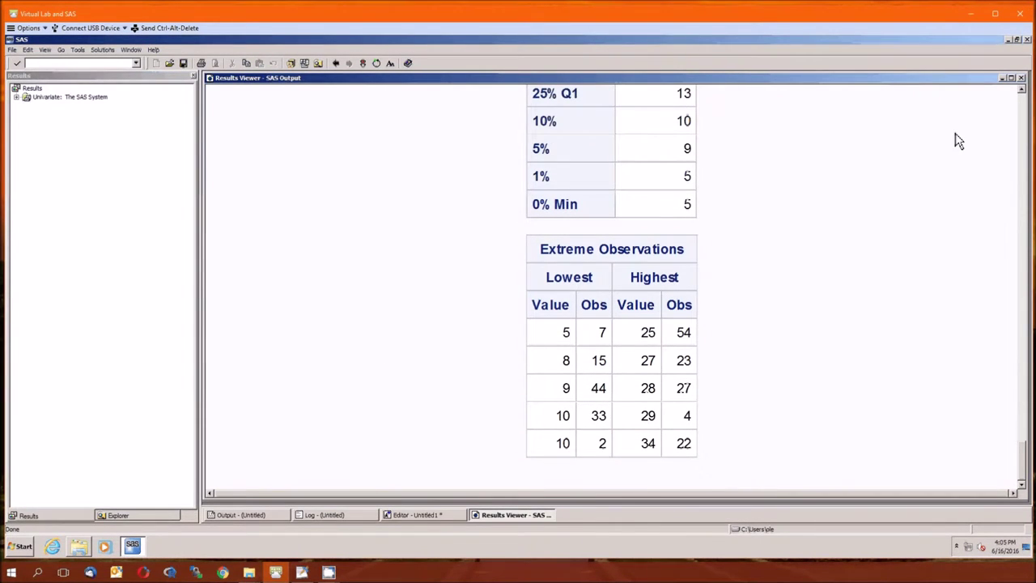
# Close the results output and delete the PROC UNIVARIATE statement from the program, leaving blank lines above "RUN;".
pyautogui.click(1022, 79)
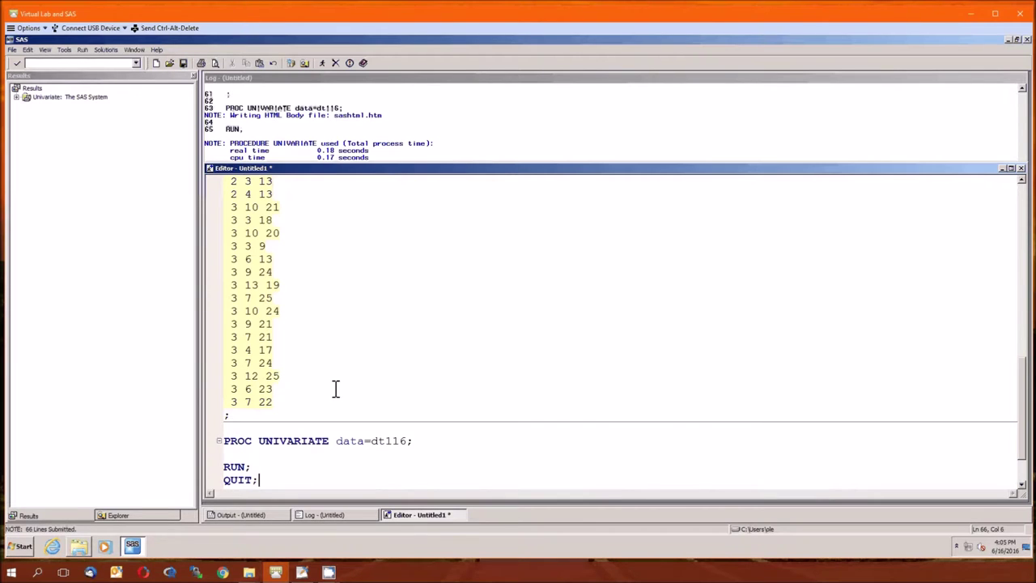
pyautogui.scroll(4, 335, 389)
pyautogui.scroll(-4, 335, 391)
pyautogui.scroll(-2, 335, 390)
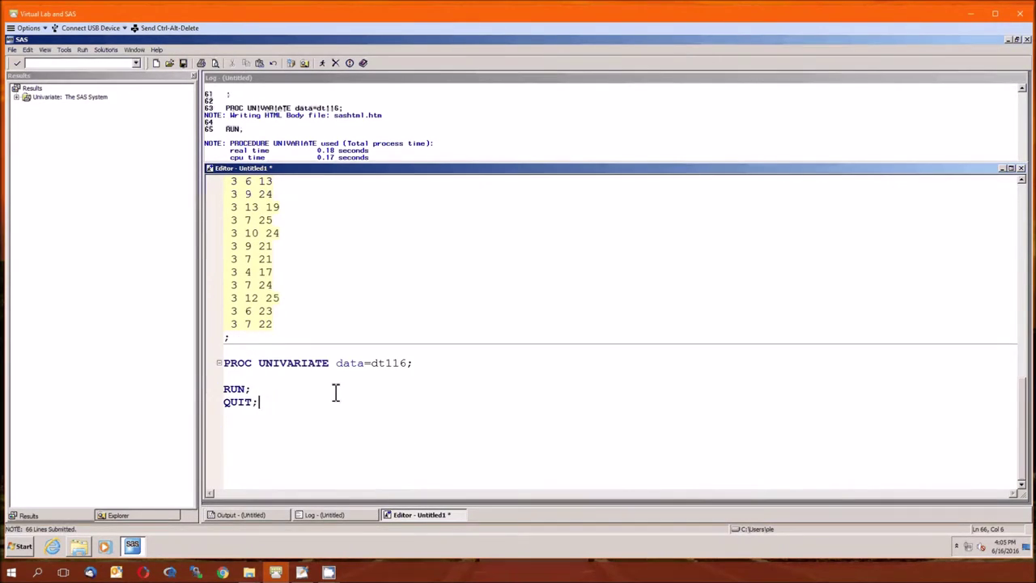
pyautogui.click(440, 380)
pyautogui.press('Return')
pyautogui.press('Return')
pyautogui.press('Return')
pyautogui.press('Up')
pyautogui.press('Up')
pyautogui.press('Up')
pyautogui.press('Up')
pyautogui.hotkey('shift', 'End')
pyautogui.press('Delete')
pyautogui.press('Return')
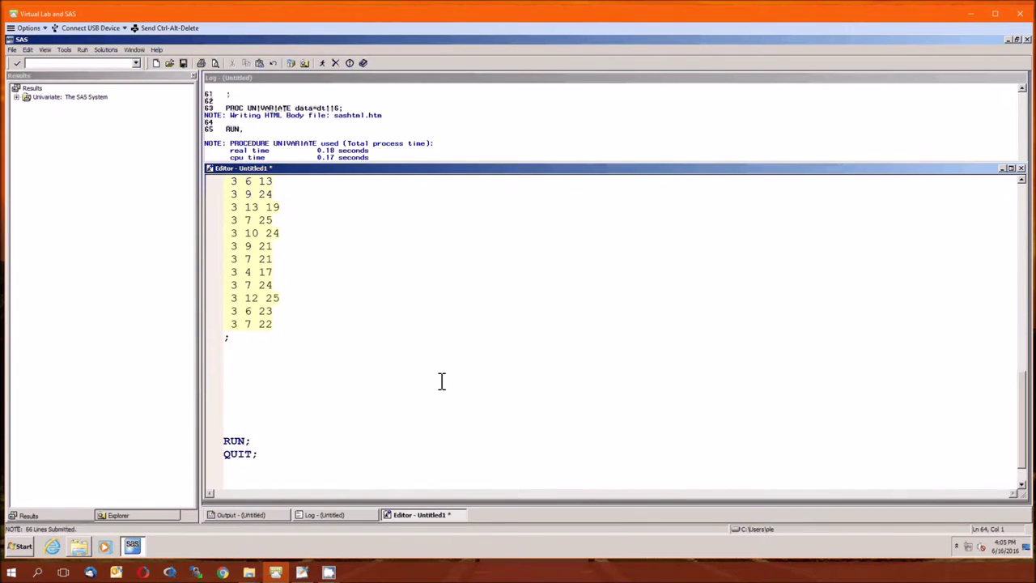
# Start a new PROC statement after the data block and put the comment "/* Analysis of Covariance */" above it.
pyautogui.write('PROC')
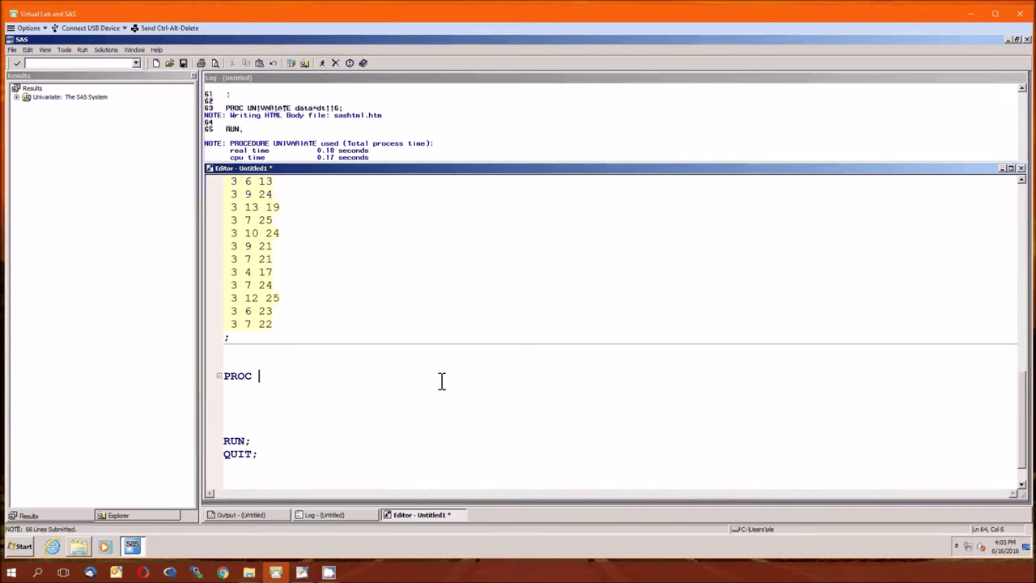
pyautogui.press('Up')
pyautogui.write('/* A')
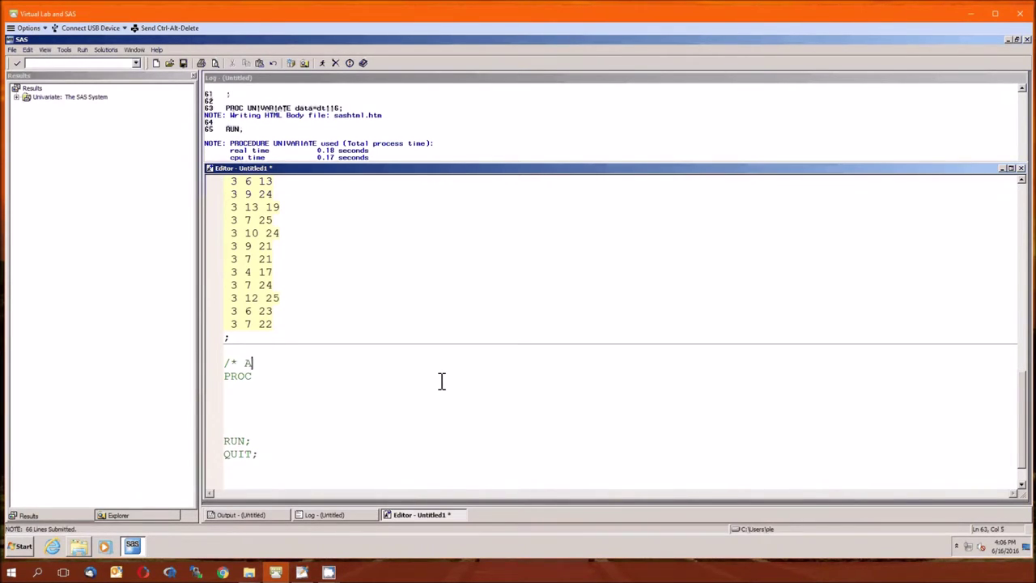
pyautogui.write('nalysis of Covariance')
pyautogui.press('Return')
pyautogui.write('*/')
pyautogui.press('Return')
pyautogui.press('Down')
pyautogui.press('End')
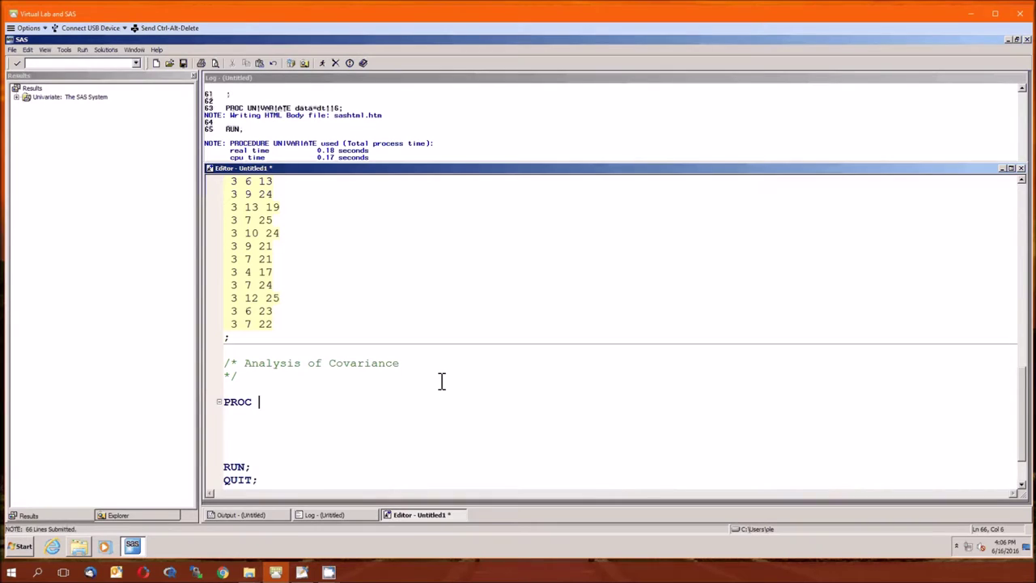
# Complete the procedure statement as "PROC GLM data=dt116;" and start a new line below it.
pyautogui.write('GLM')
pyautogui.write('data=dt11')
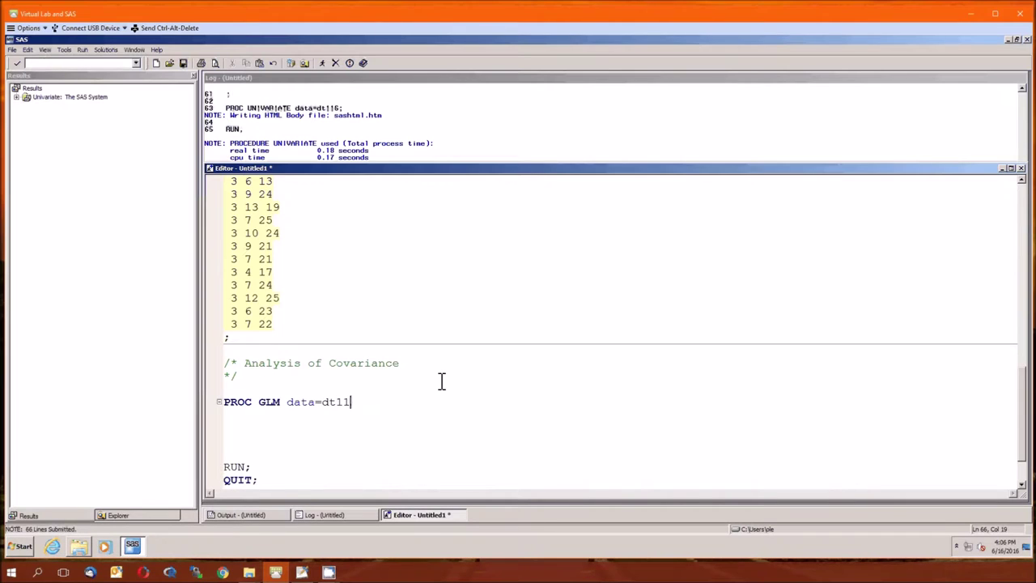
pyautogui.write('6 ;')
pyautogui.press('Return')
pyautogui.press('Up')
pyautogui.press('End')
pyautogui.press('Left')
pyautogui.press('BackSpace')
pyautogui.press('Down')
# Add the statements "CLASS class;" and "MODEL post = pre class ;" under the PROC GLM line.
pyautogui.scroll(15, 442, 381)
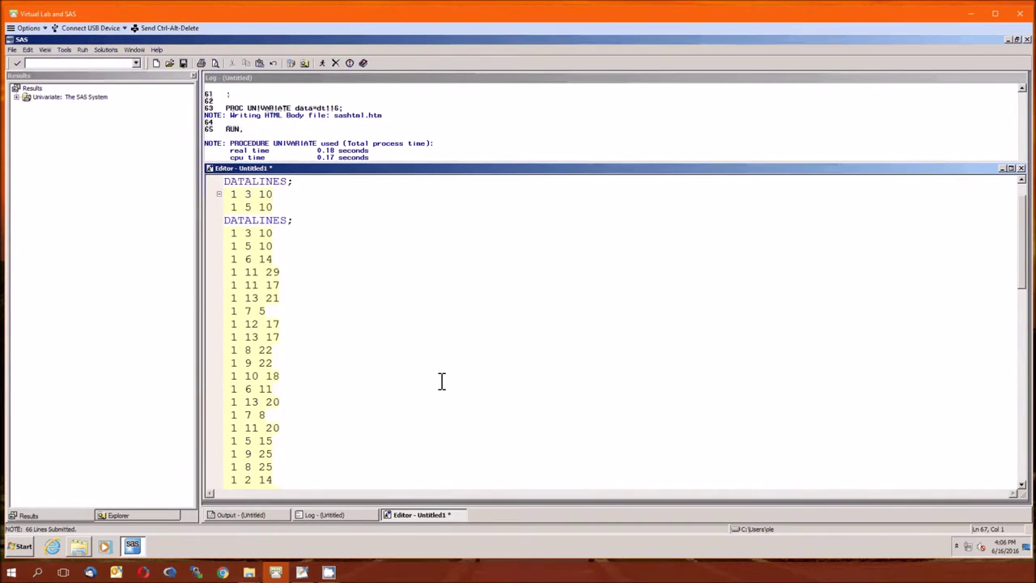
pyautogui.scroll(-15, 377, 365)
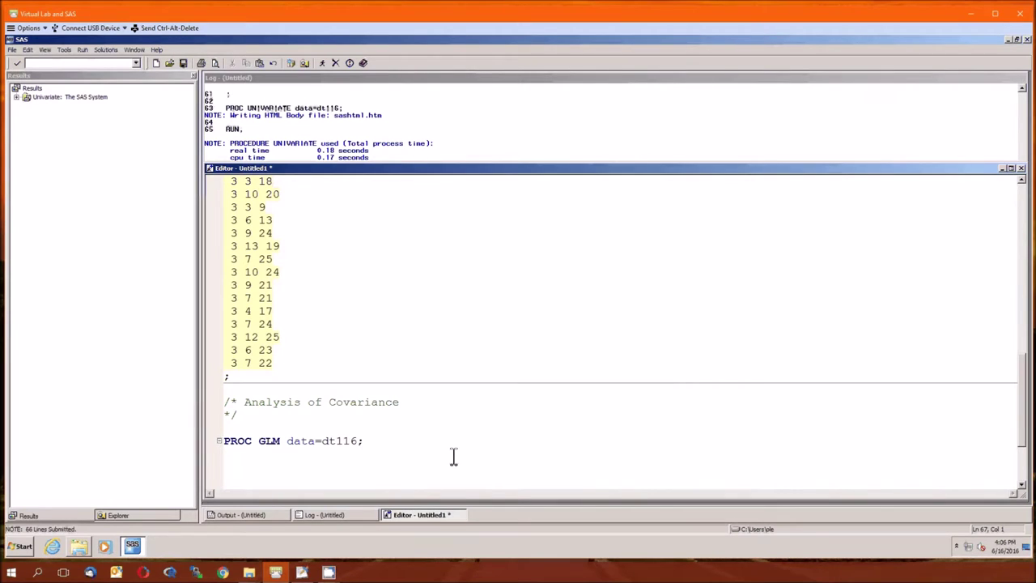
pyautogui.write('CLASS class;')
pyautogui.press('Return')
pyautogui.write('MODEL')
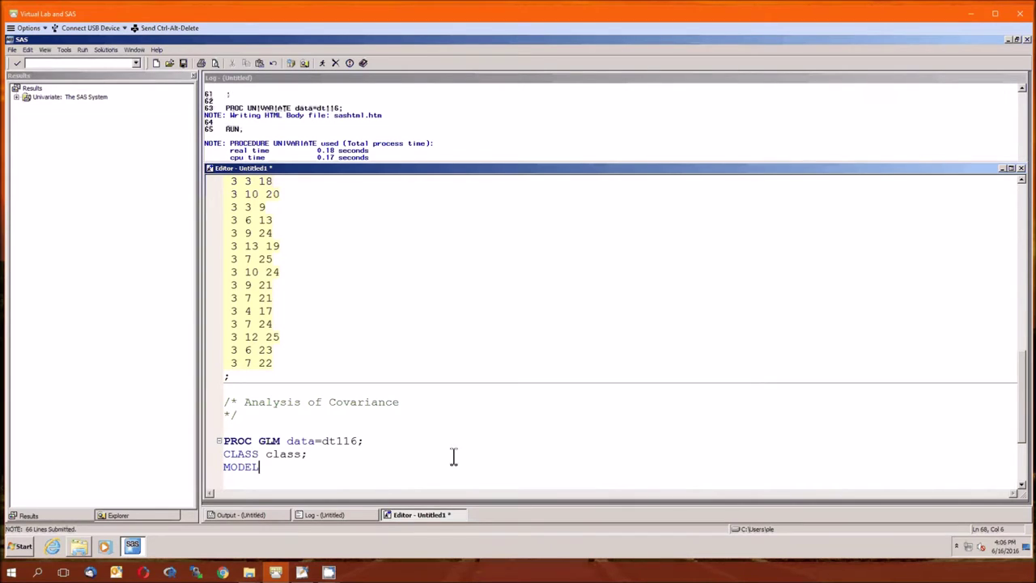
pyautogui.write(' post = pre class')
pyautogui.write(';')
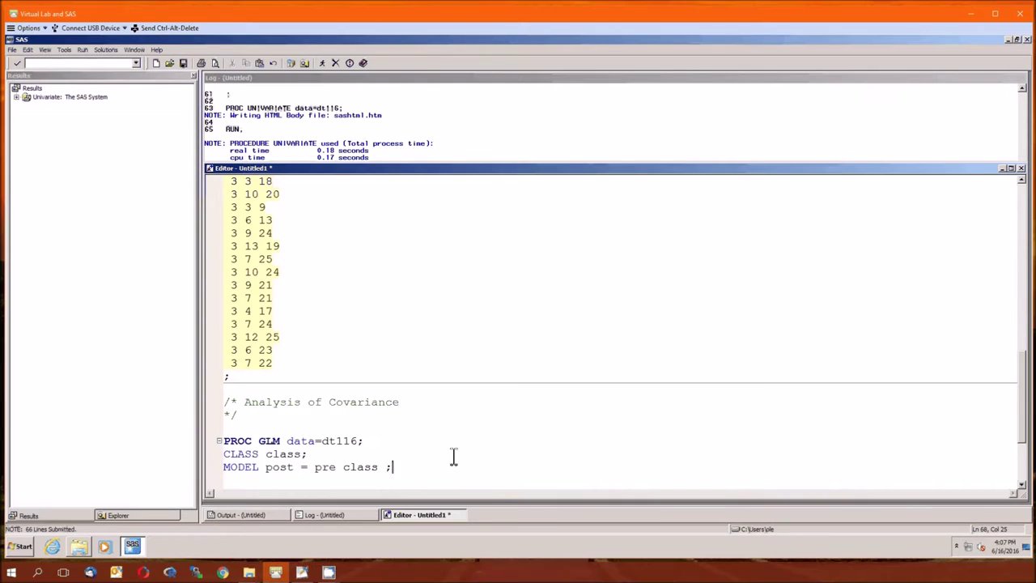
pyautogui.press('Left')
pyautogui.write('pre*class')
pyautogui.press('BackSpace')
pyautogui.press('BackSpace')
pyautogui.press('BackSpace')
pyautogui.press('BackSpace')
pyautogui.press('BackSpace')
pyautogui.press('BackSpace')
pyautogui.press('BackSpace')
pyautogui.press('BackSpace')
pyautogui.press('BackSpace')
# Insert blank lines after the MODEL statement and submit the analysis of covariance program.
pyautogui.press('Return')
pyautogui.press('Return')
pyautogui.press('Return')
pyautogui.press('Return')
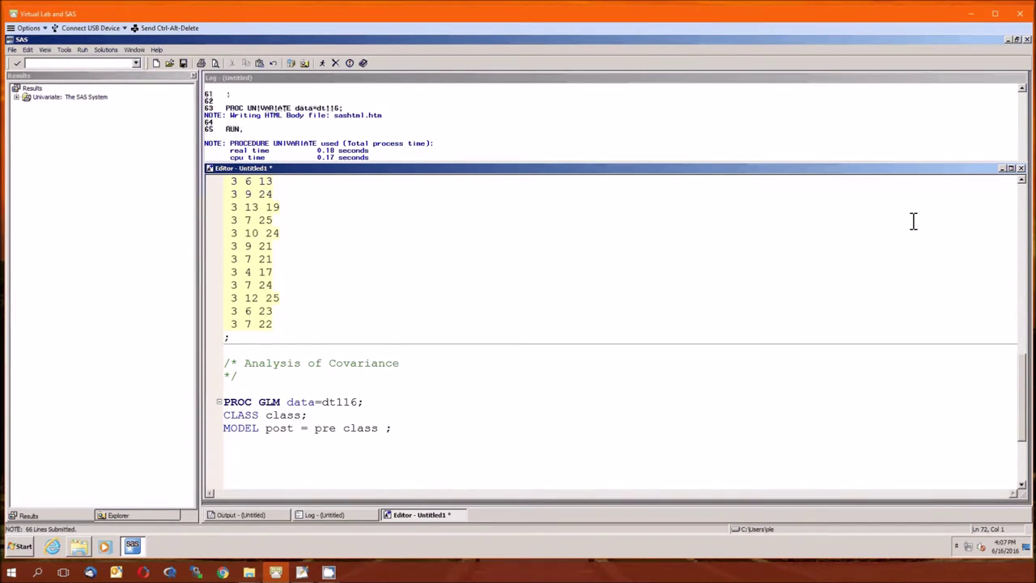
pyautogui.scroll(-4, 606, 402)
pyautogui.scroll(3, 610, 407)
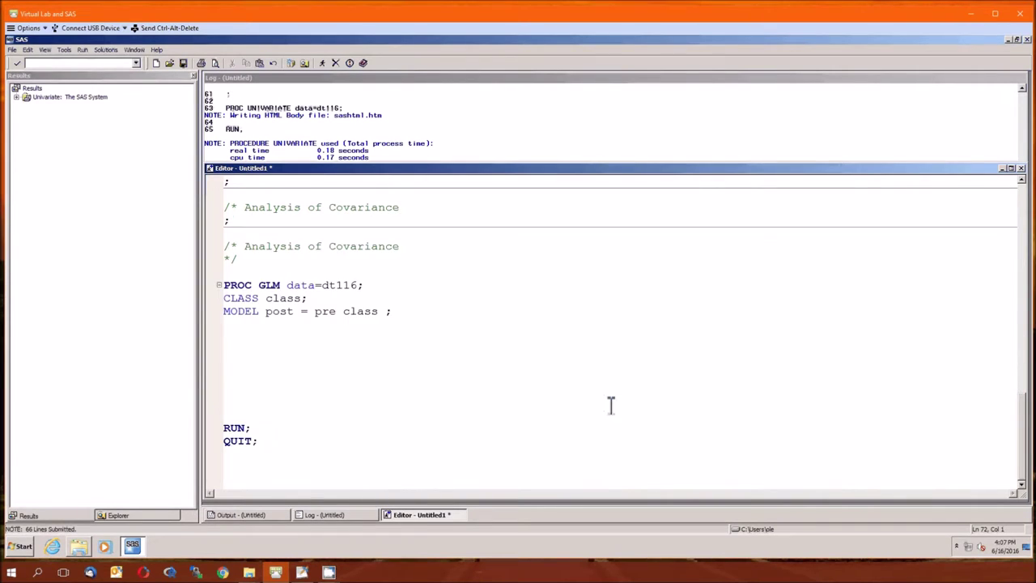
pyautogui.press('F8')
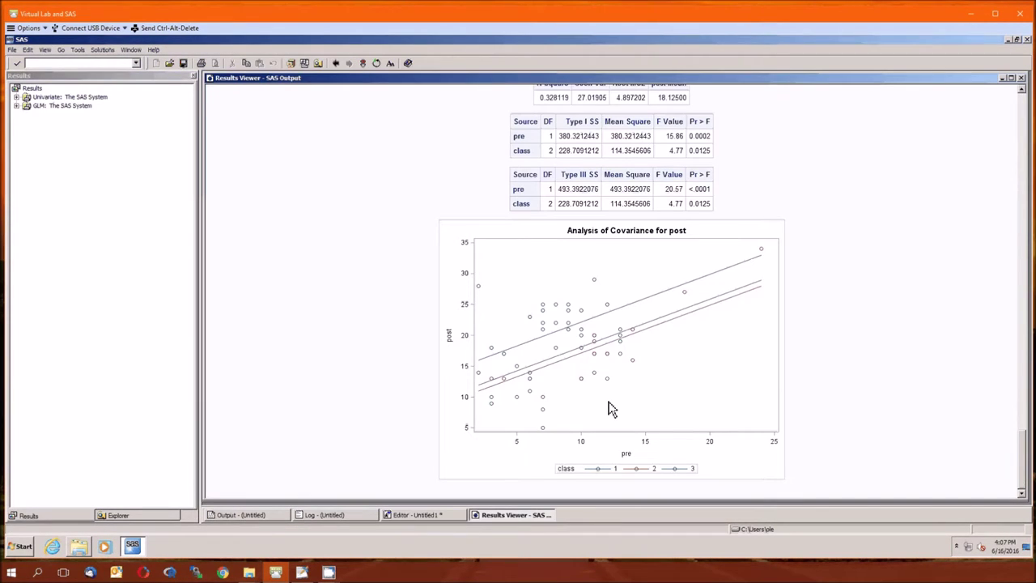
# Open the data section of the GLM results and examine the class levels, overall model test, and Type I and Type III sums of squares.
pyautogui.click(16, 105)
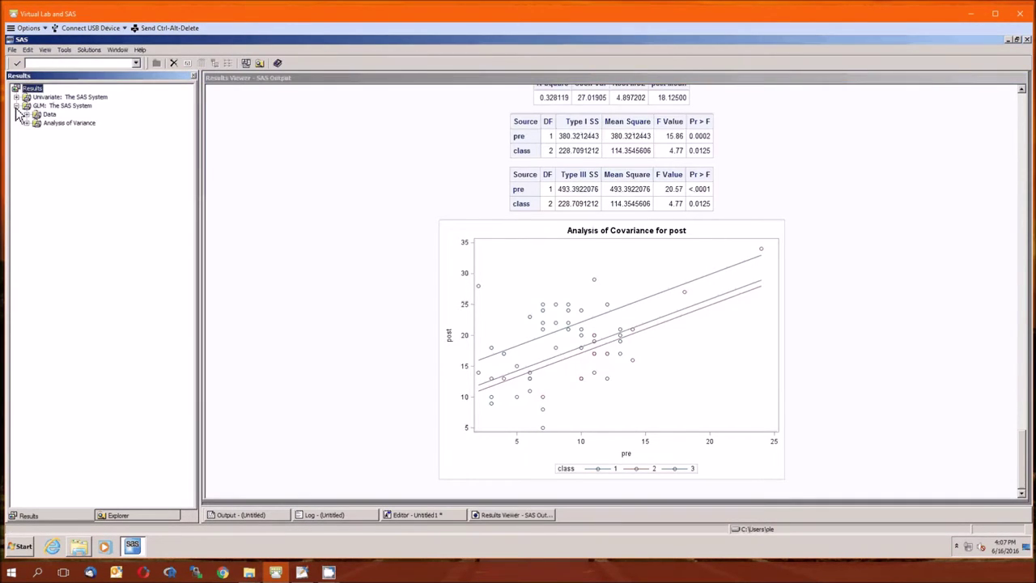
pyautogui.click(27, 115)
pyautogui.click(71, 124)
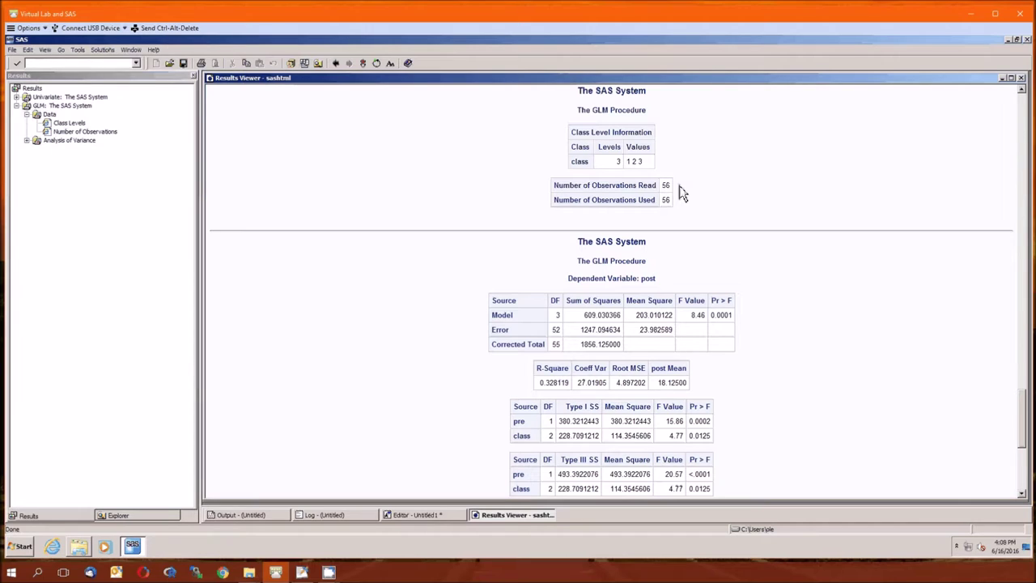
pyautogui.scroll(-2, 680, 193)
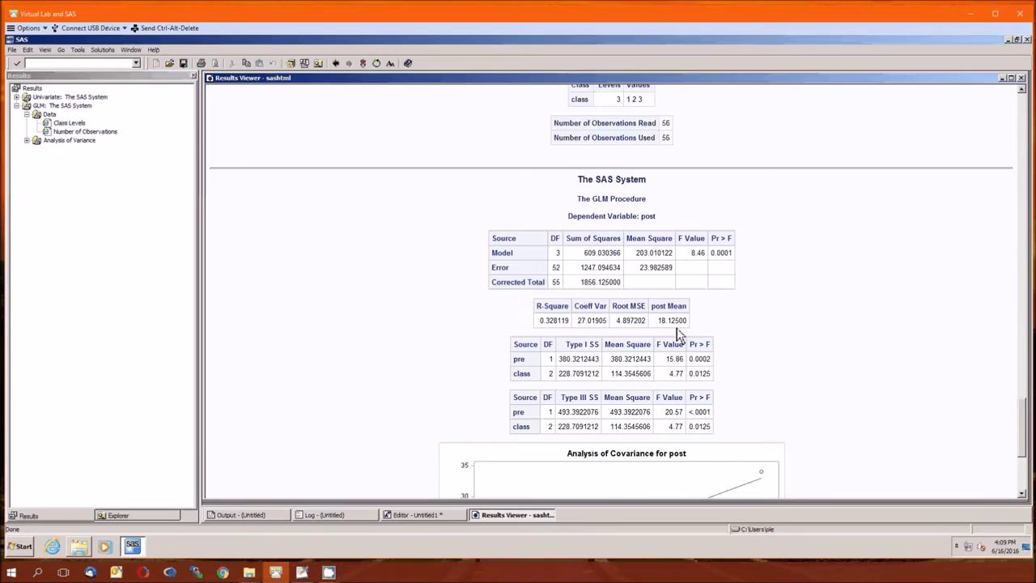
pyautogui.scroll(-2, 678, 334)
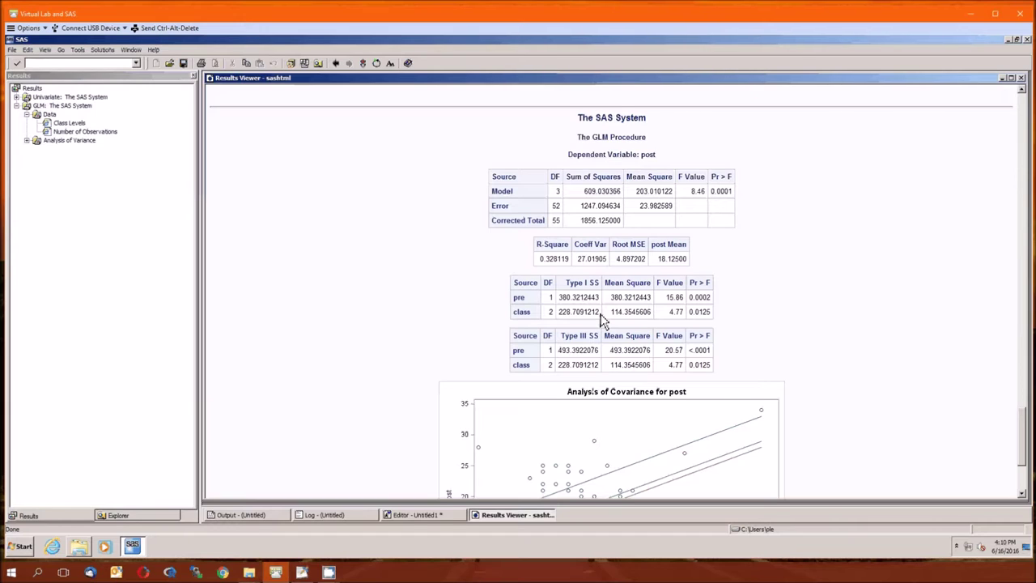
# Duplicate the PROC GLM block with its CLASS and MODEL statements directly below the original in the program.
pyautogui.click(422, 514)
pyautogui.moveTo(278, 409); pyautogui.dragTo(285, 352)
pyautogui.hotkey('ctrl', 'c')
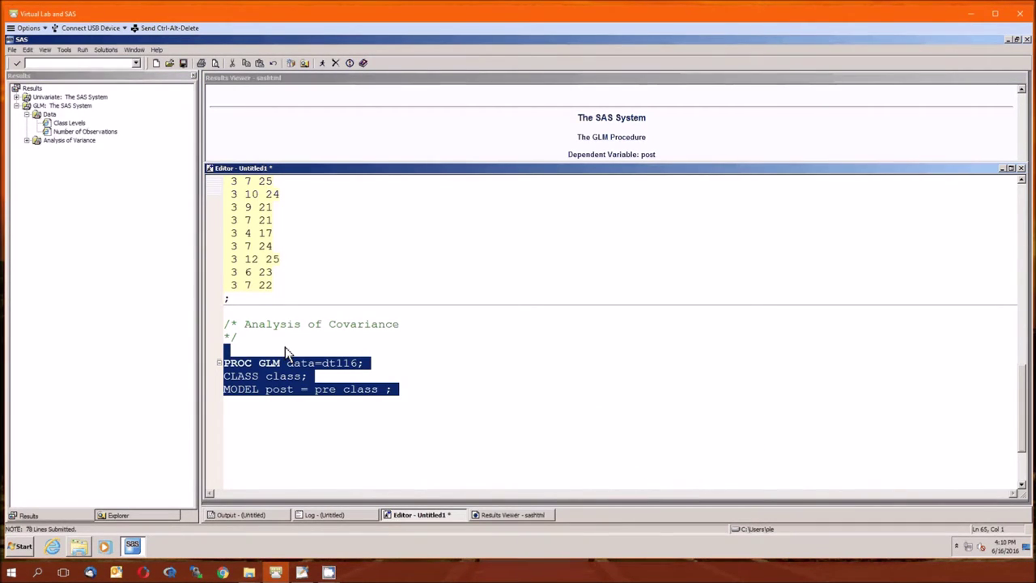
pyautogui.press('Right')
pyautogui.hotkey('ctrl', 'v')
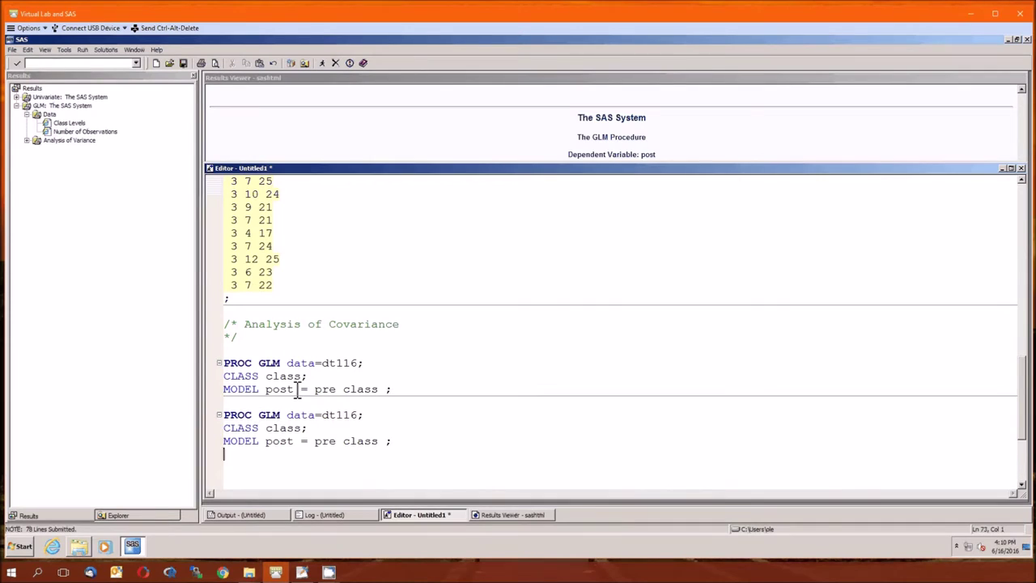
# Reorder the predictors in the second GLM block so its statement reads "MODEL post = class pre ;".
pyautogui.doubleClick(323, 443)
pyautogui.press('Delete')
pyautogui.press('Delete')
pyautogui.hotkey('ctrl', 'Right')
pyautogui.write('pre')
# Delete all existing items from the results list.
pyautogui.rightClick(33, 87)
pyautogui.click(56, 132)
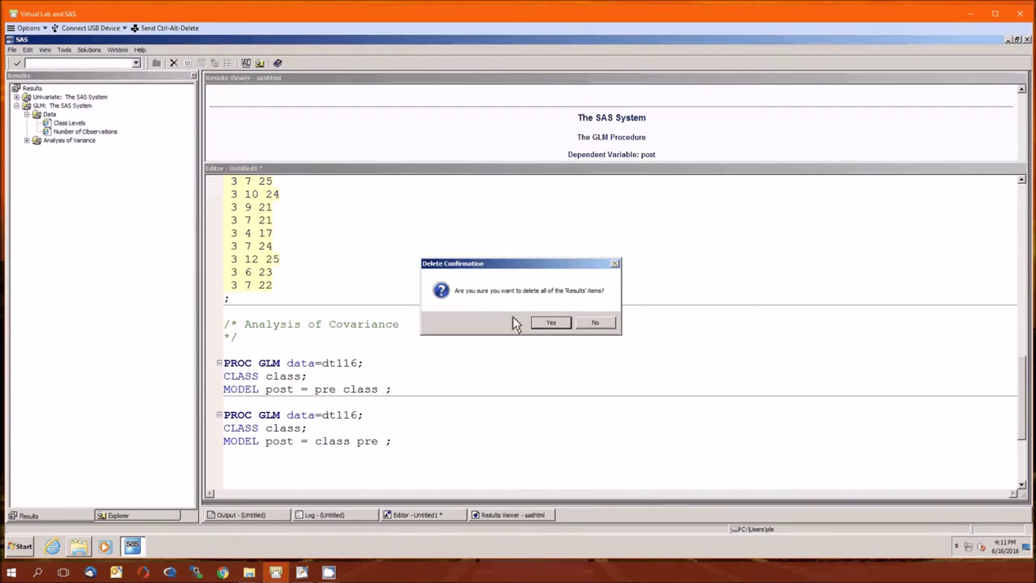
pyautogui.click(551, 322)
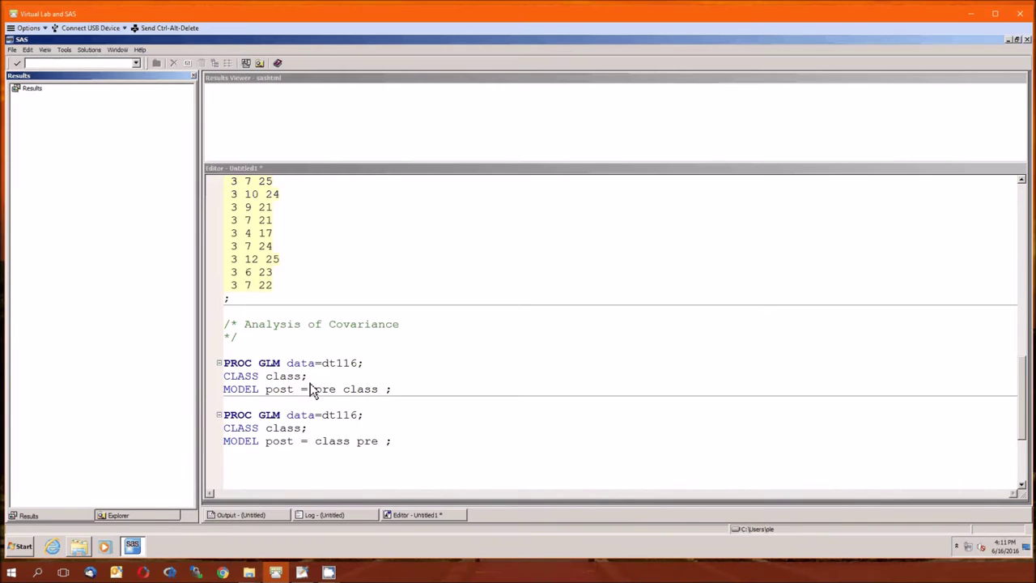
# Submit the program with both GLM models and compare their Type I and Type III sums of squares.
pyautogui.click(406, 515)
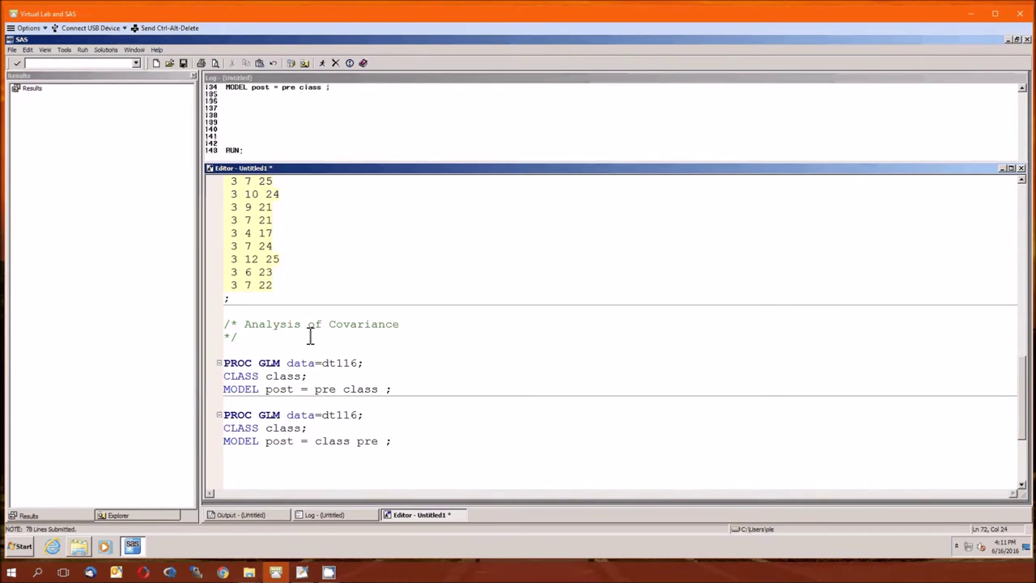
pyautogui.press('F3')
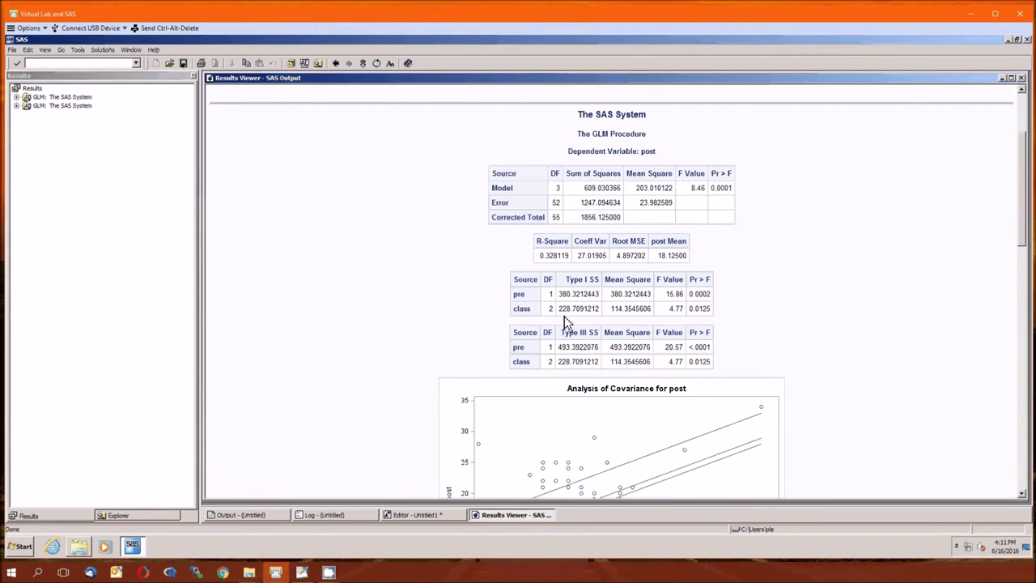
pyautogui.scroll(-7, 368, 308)
pyautogui.scroll(-5, 368, 313)
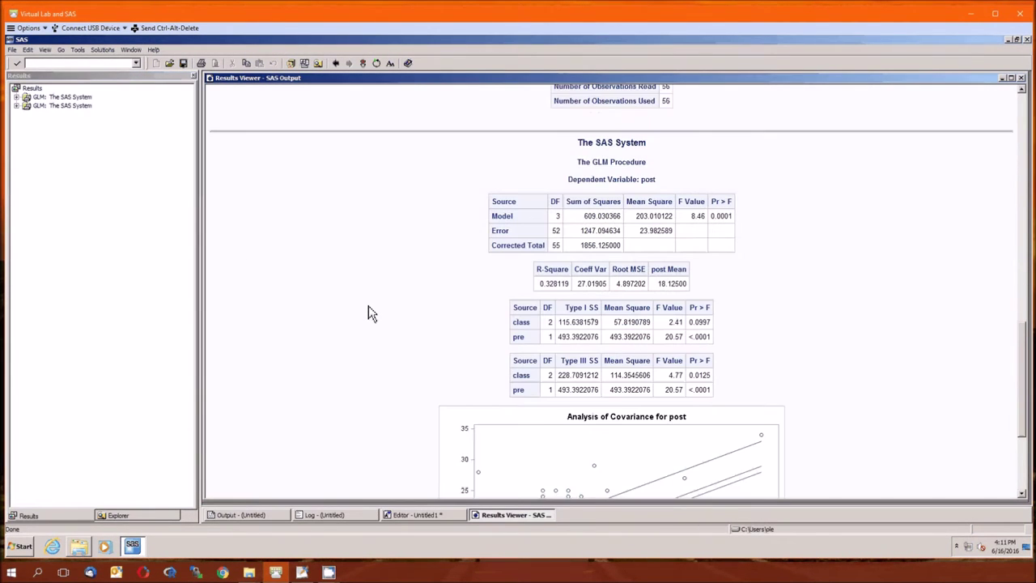